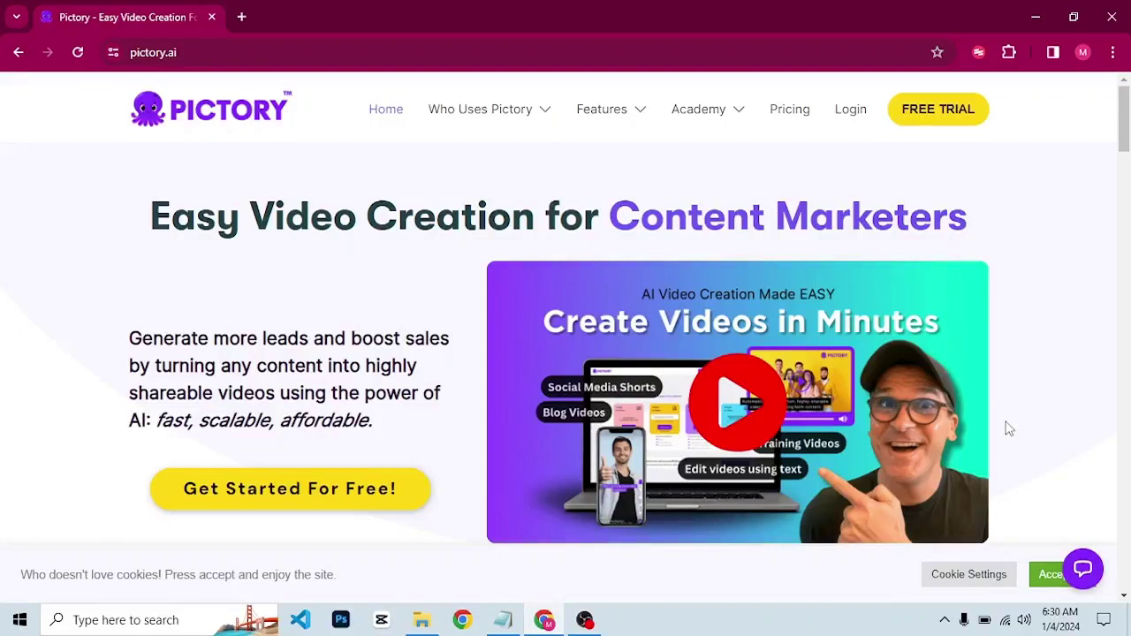
# Step: Open the Pictory free trial sign-up and continue with the existing Google account
pyautogui.scroll(-2, 1008, 427)
pyautogui.moveTo(634, 120)
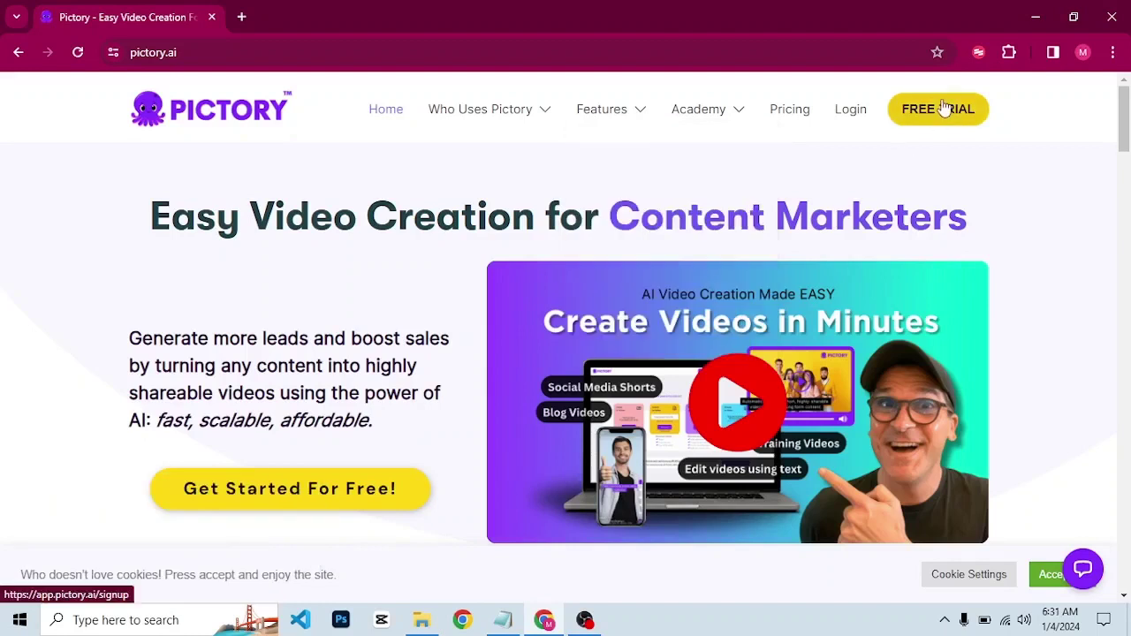
pyautogui.click(331, 492)
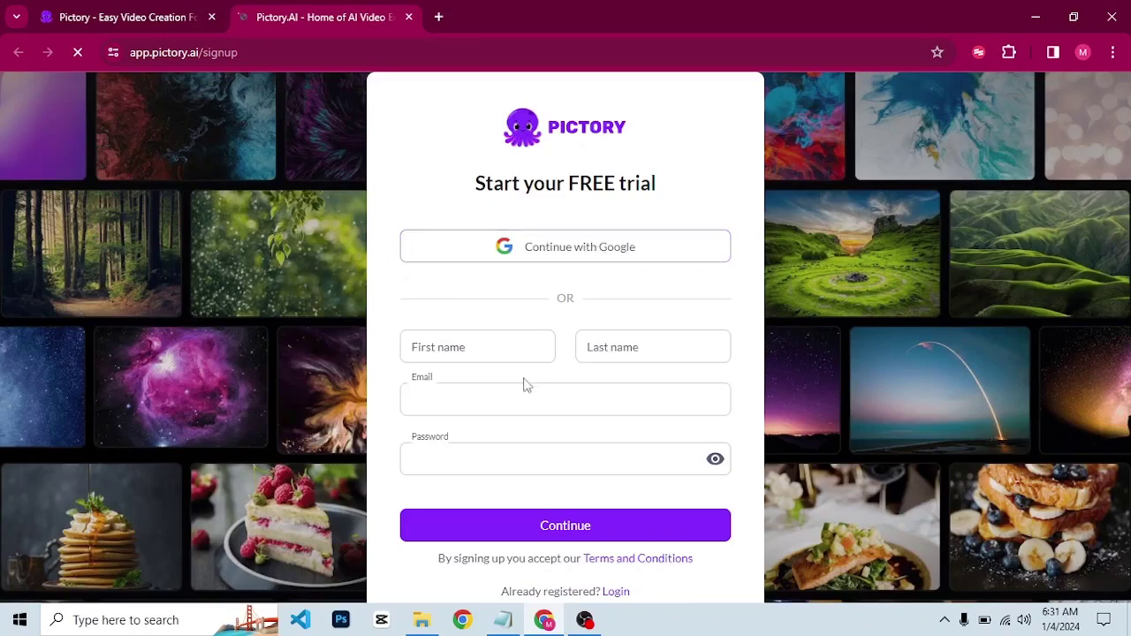
pyautogui.click(597, 249)
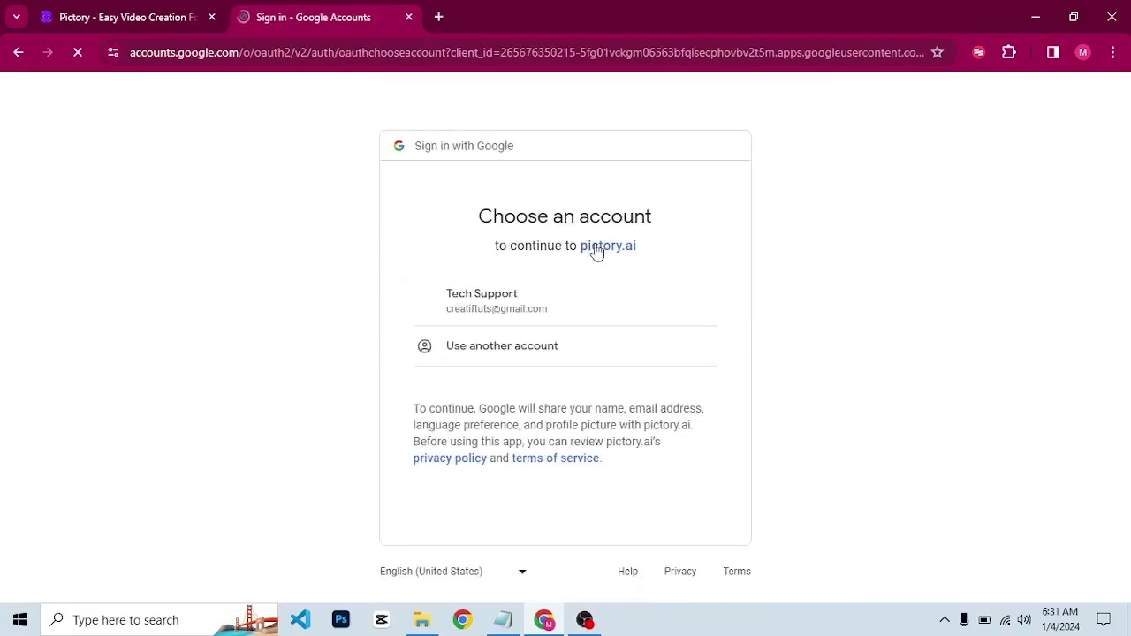
pyautogui.click(544, 311)
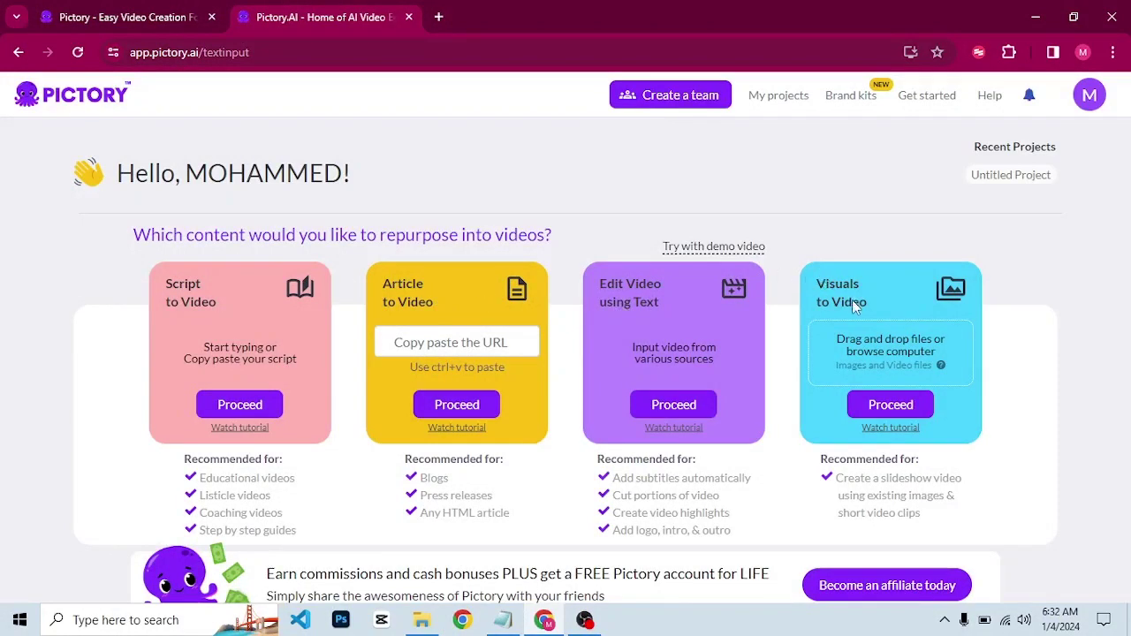
# Step: Start a Script to Video project and review its scene settings in the script editor
pyautogui.scroll(-1, 852, 299)
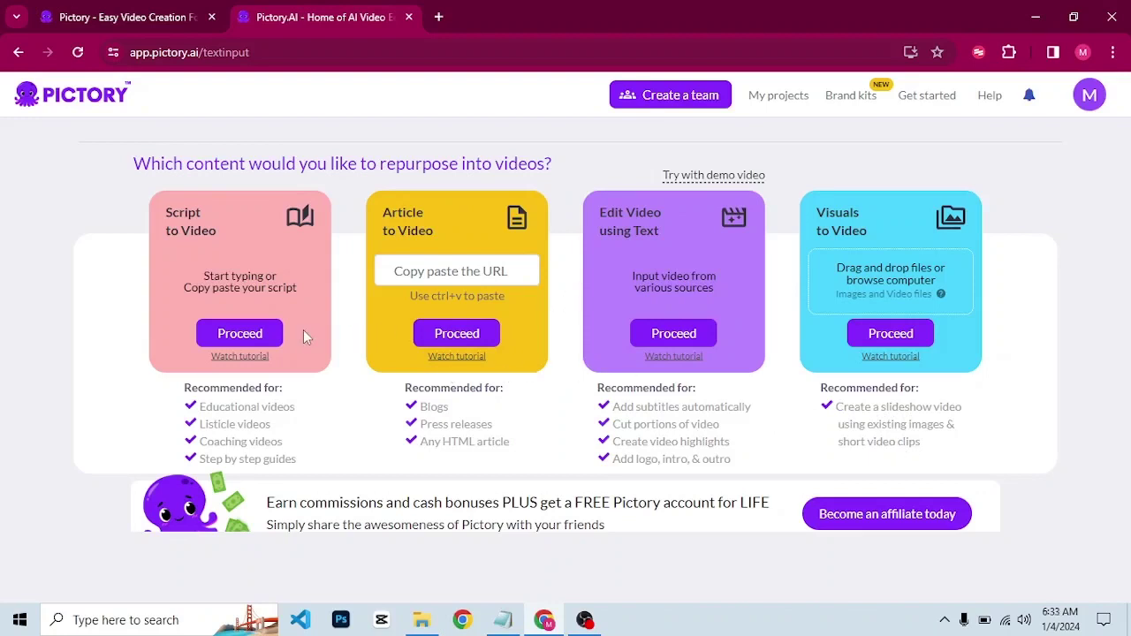
pyautogui.click(243, 339)
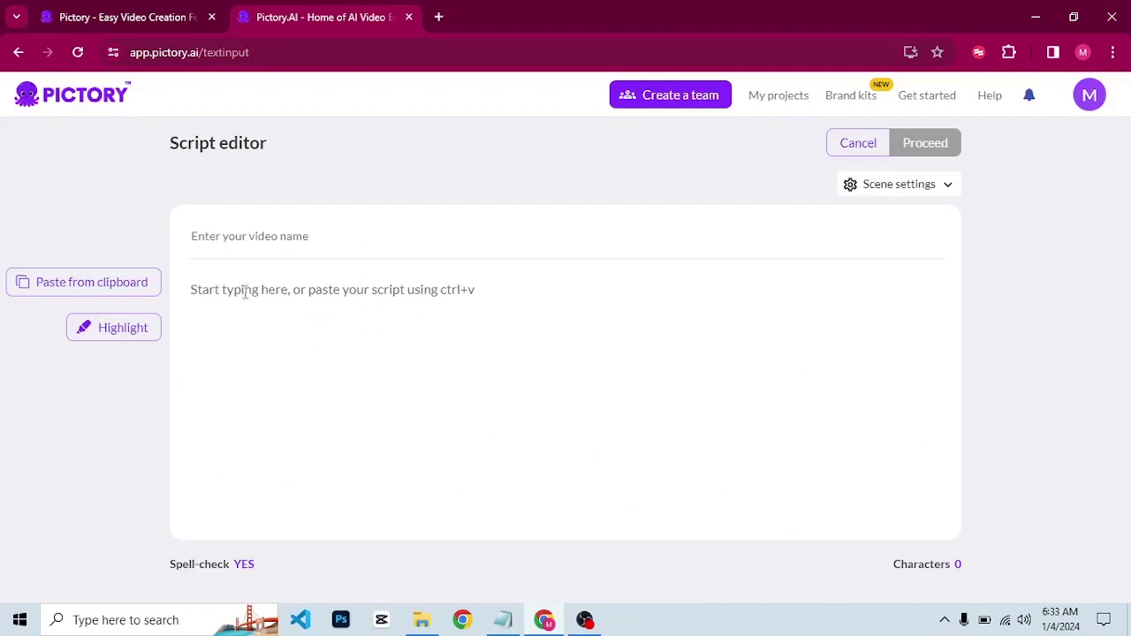
pyautogui.click(899, 187)
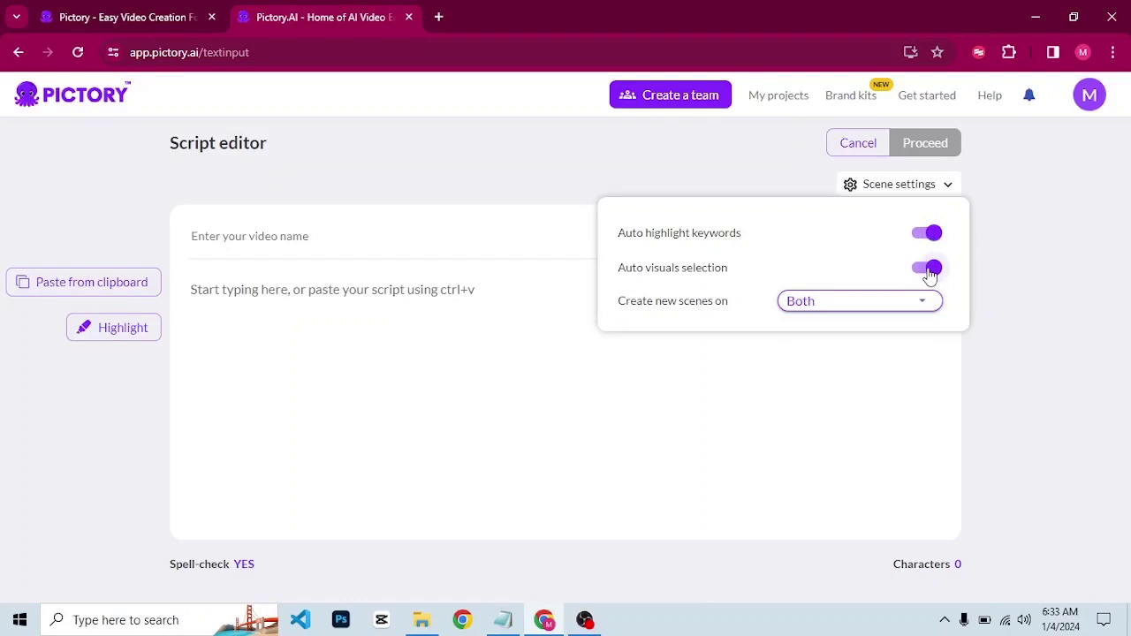
pyautogui.click(796, 417)
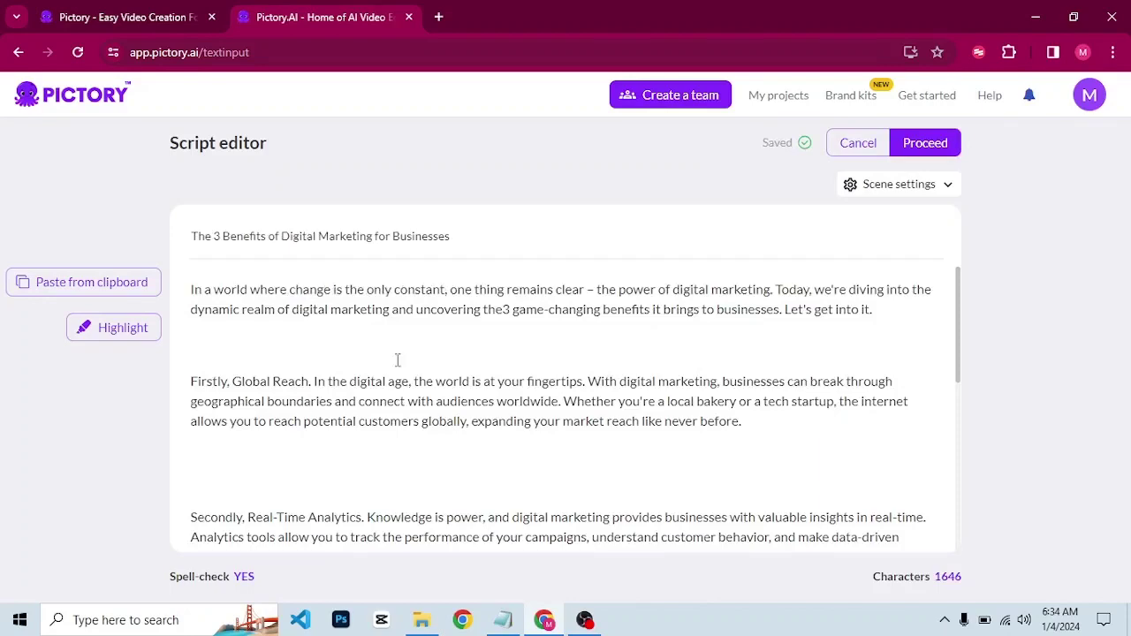
# Step: Split the script's opening paragraph into separate paragraphs before "Today, we're diving" and before "Let's get into it."
pyautogui.click(775, 289)
pyautogui.press('Return')
pyautogui.click(258, 357)
pyautogui.press('Return')
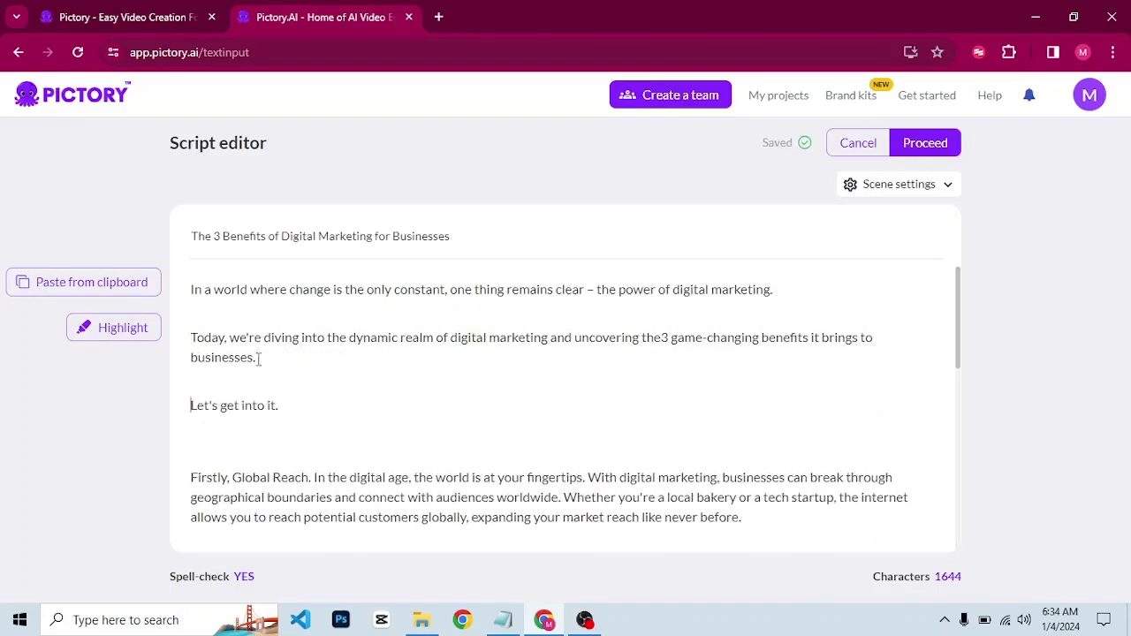
# Step: Split the "Firstly", "Secondly" and "Thirdly" paragraphs of the script by starting a new paragraph at each "Whether" sentence
pyautogui.scroll(-2, 258, 357)
pyautogui.click(556, 333)
pyautogui.press('Return')
pyautogui.scroll(-1, 652, 362)
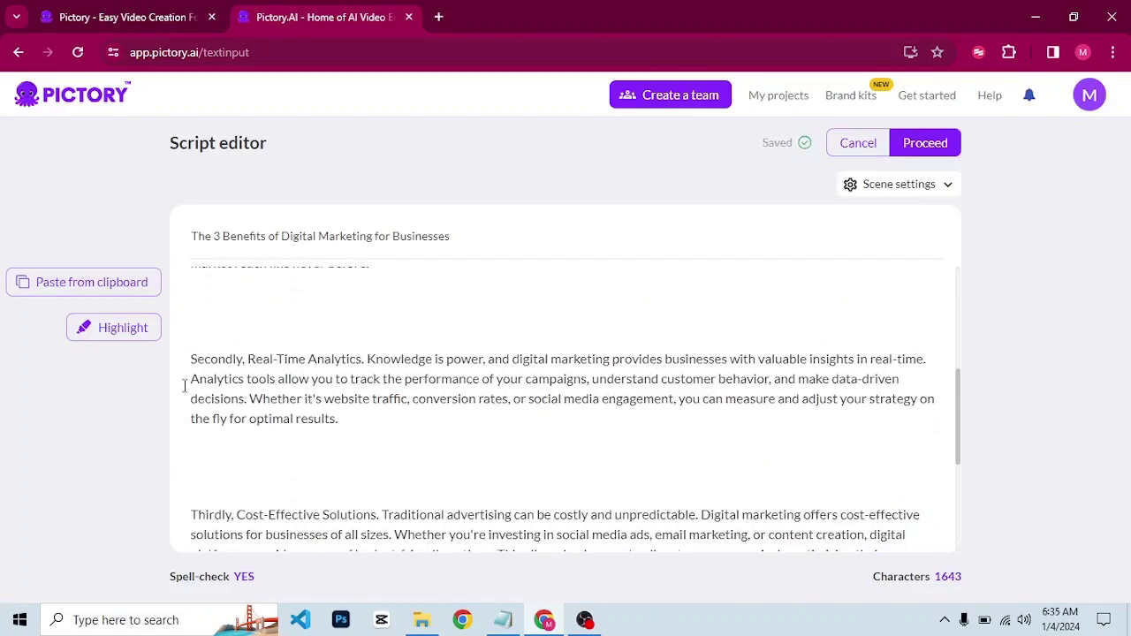
pyautogui.click(249, 398)
pyautogui.press('Return')
pyautogui.scroll(-2, 368, 384)
pyautogui.click(394, 406)
pyautogui.press('Return')
pyautogui.scroll(-2, 396, 409)
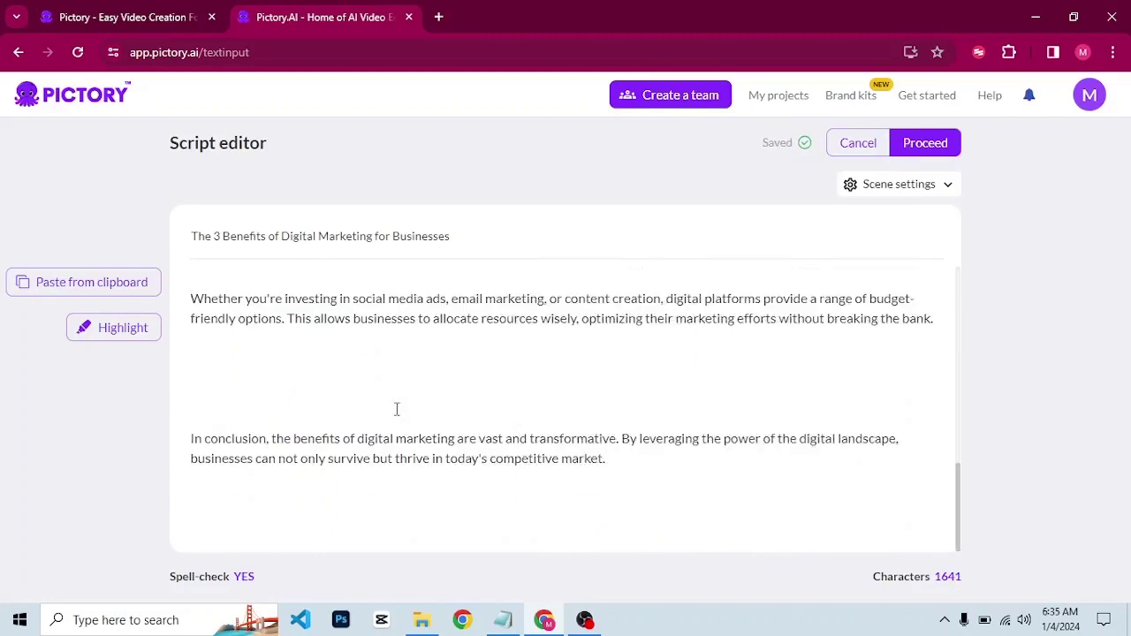
pyautogui.scroll(10, 396, 408)
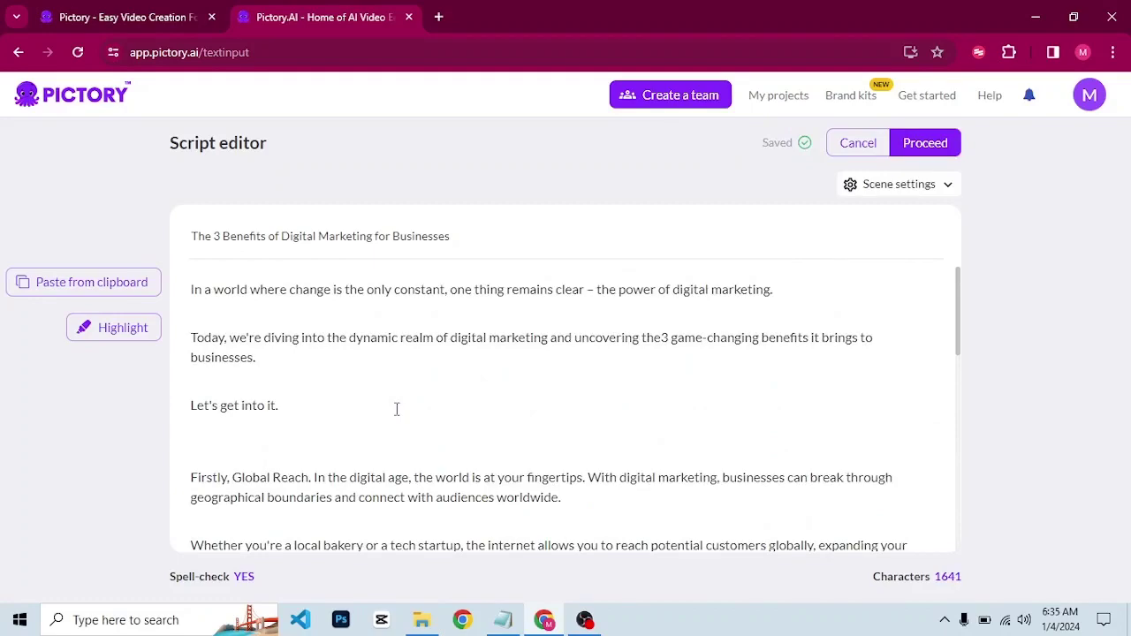
# Step: Generate the video storyboard from the script, and dismiss the guide checklist and the introductory notices
pyautogui.click(916, 155)
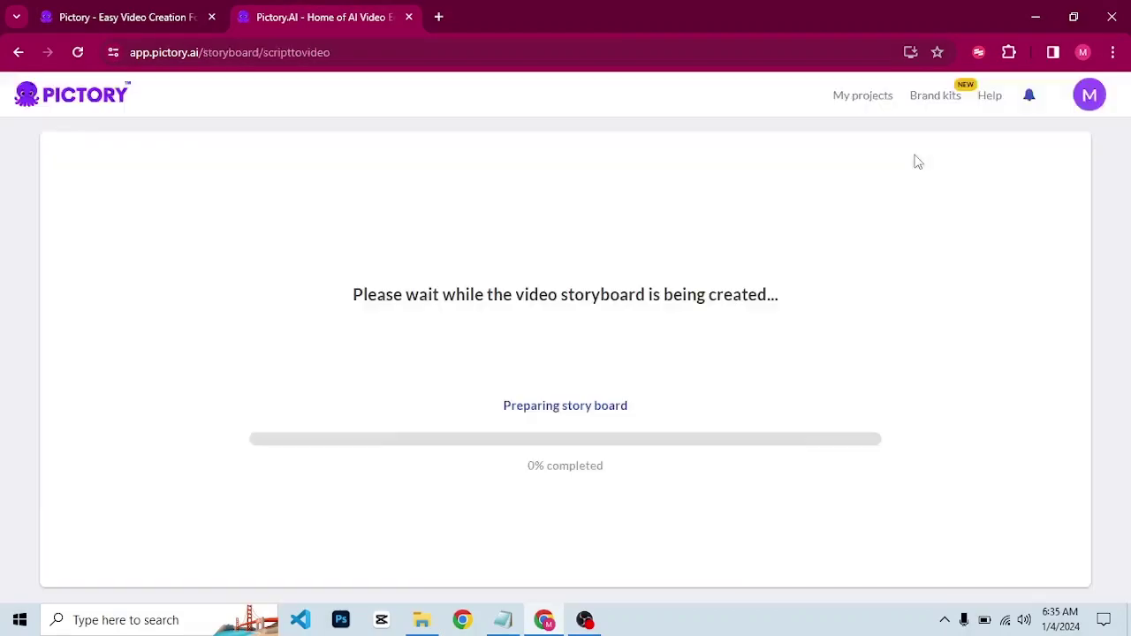
pyautogui.click(271, 509)
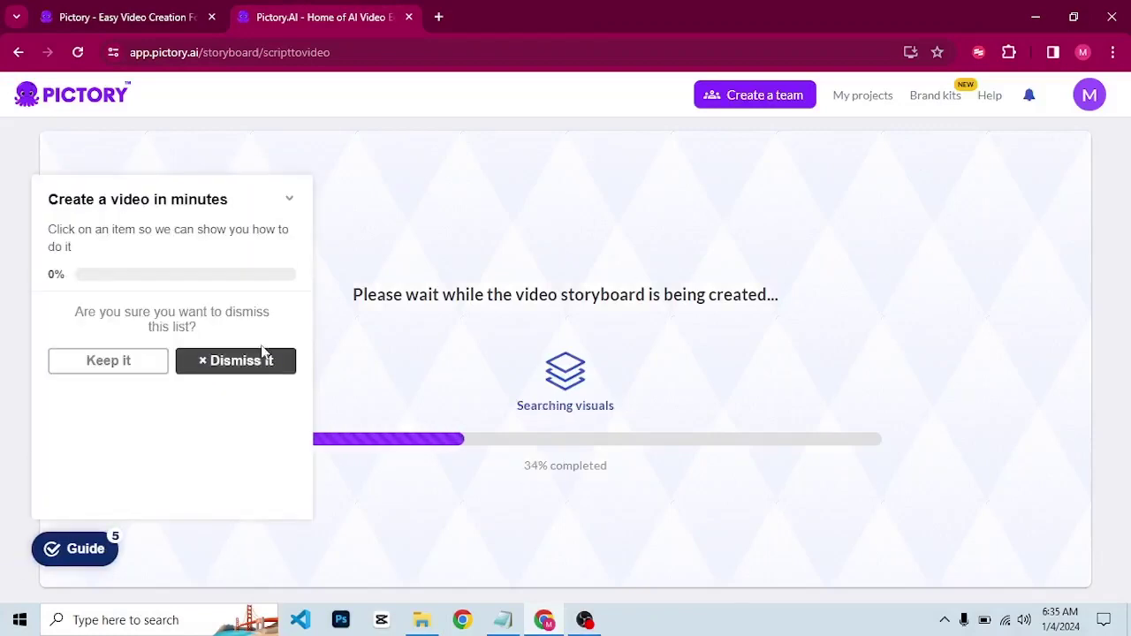
pyautogui.click(263, 358)
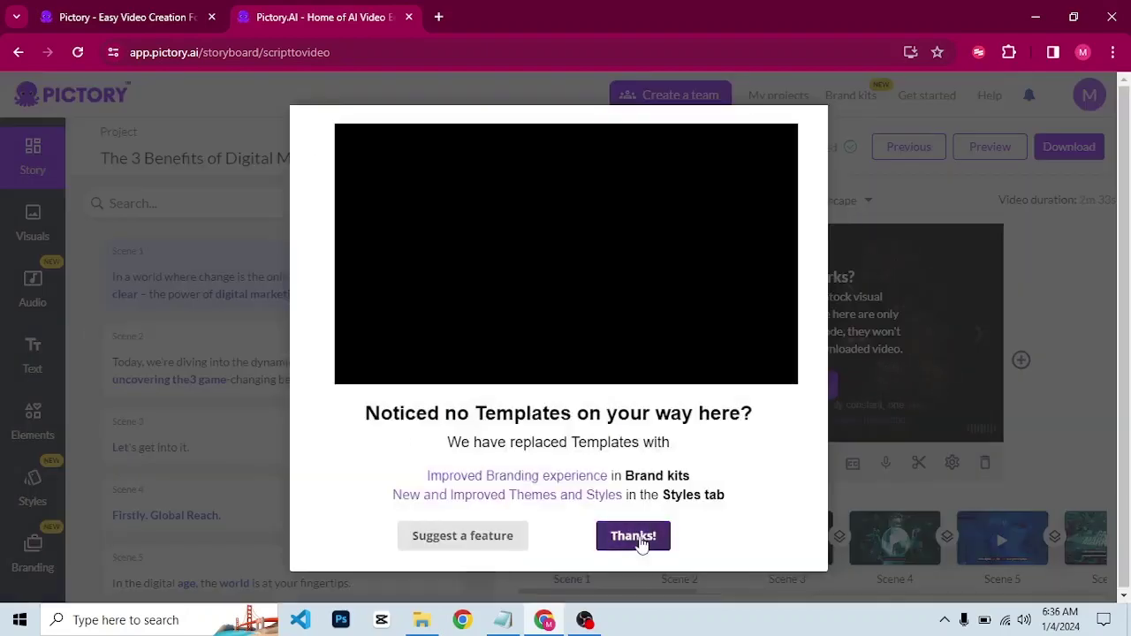
pyautogui.click(638, 538)
pyautogui.click(806, 388)
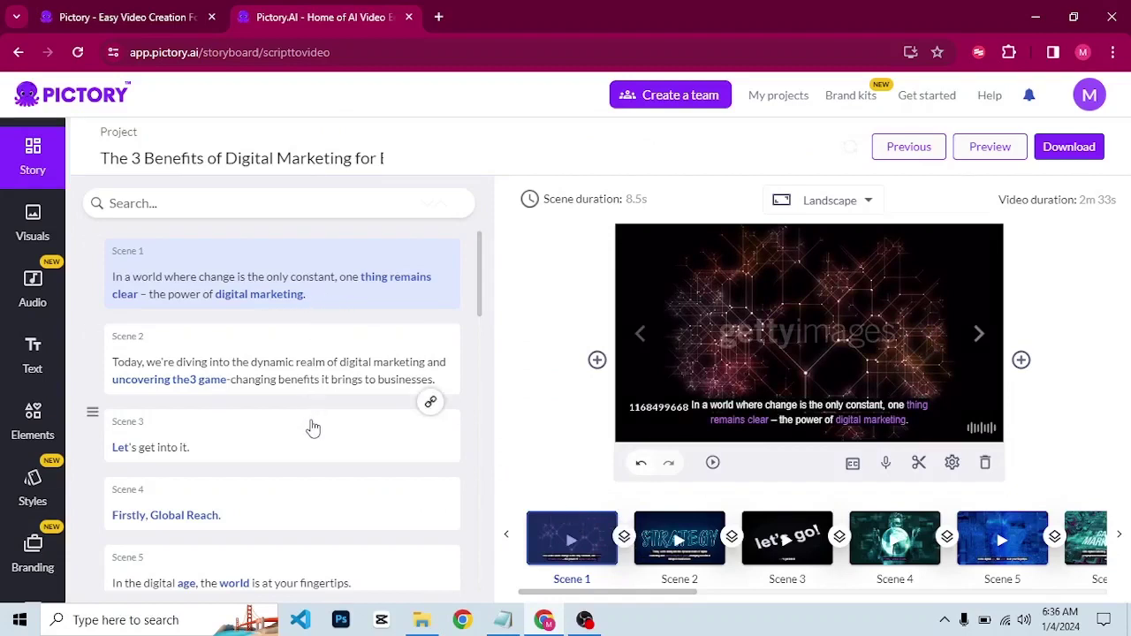
# Step: Review the storyboard's scene list, examining scenes 16 and 17 and the split option before "optimizing" in scene 16
pyautogui.scroll(-4, 313, 428)
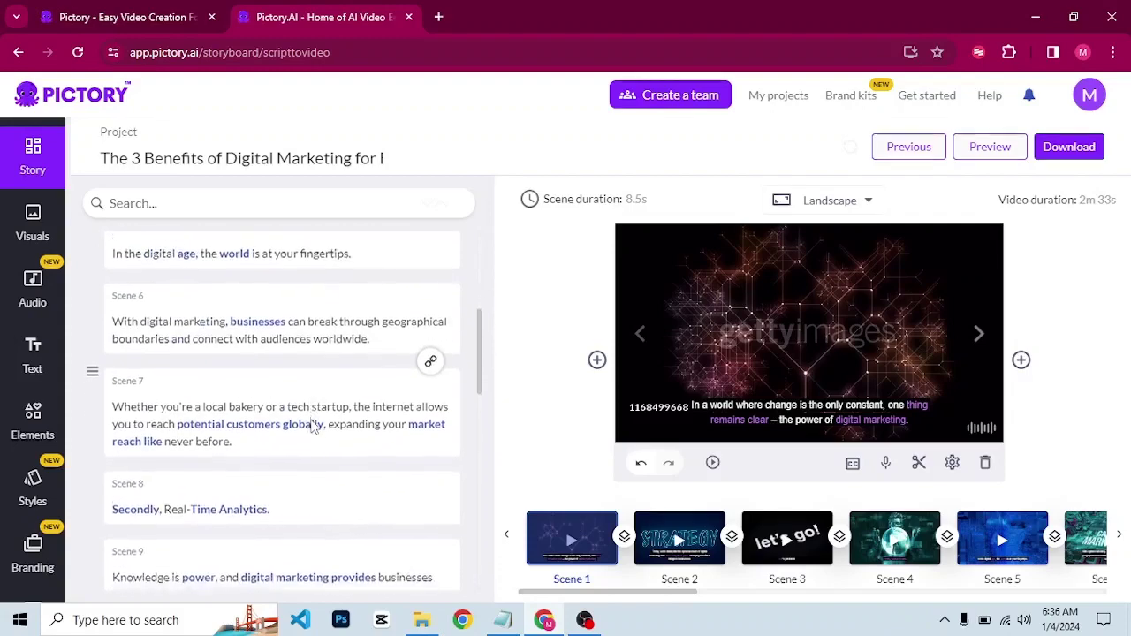
pyautogui.scroll(-7, 313, 428)
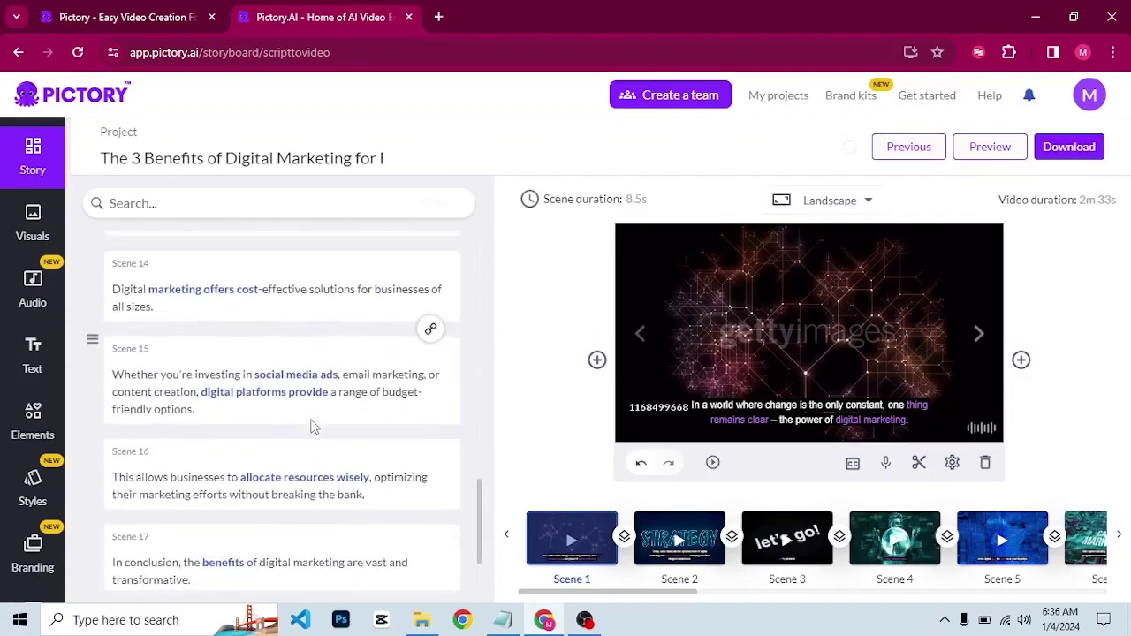
pyautogui.scroll(-2, 312, 427)
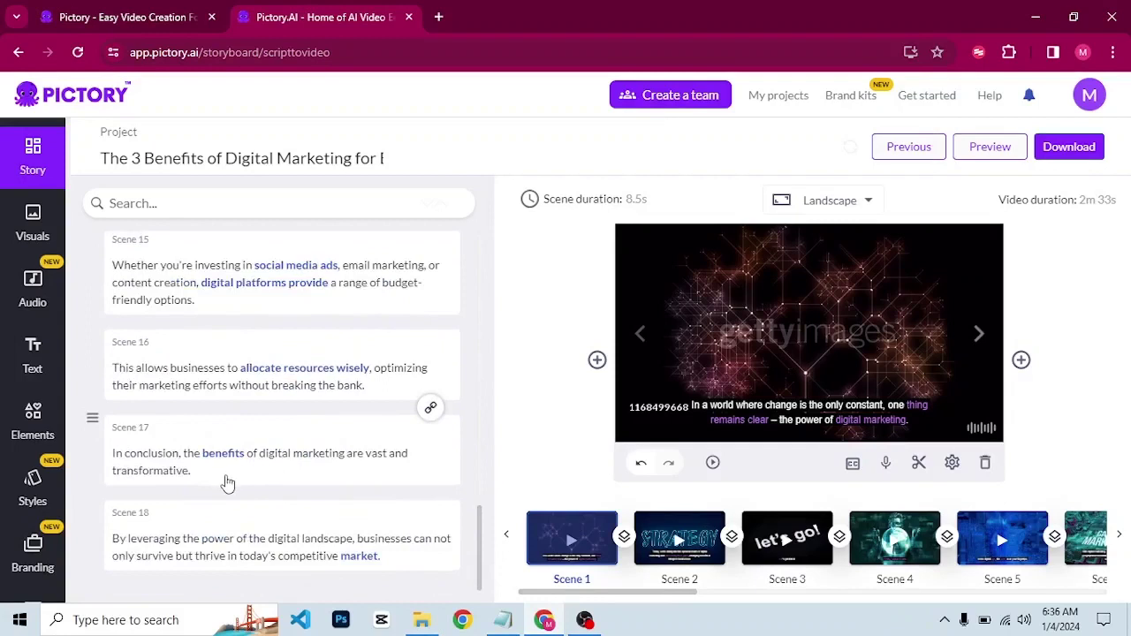
pyautogui.click(226, 482)
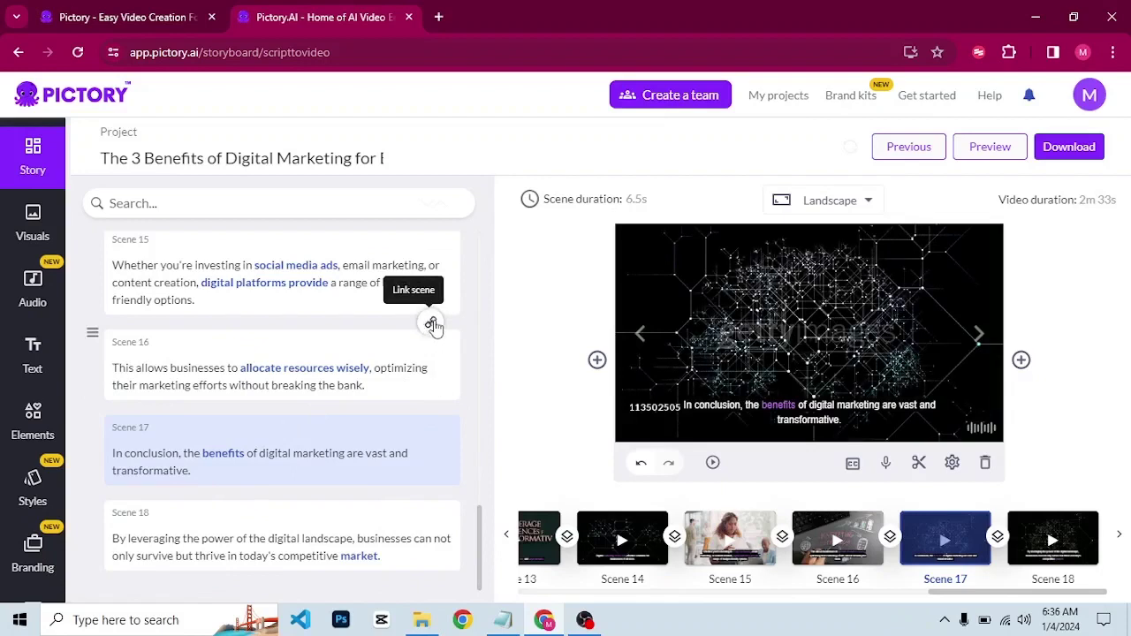
pyautogui.click(114, 392)
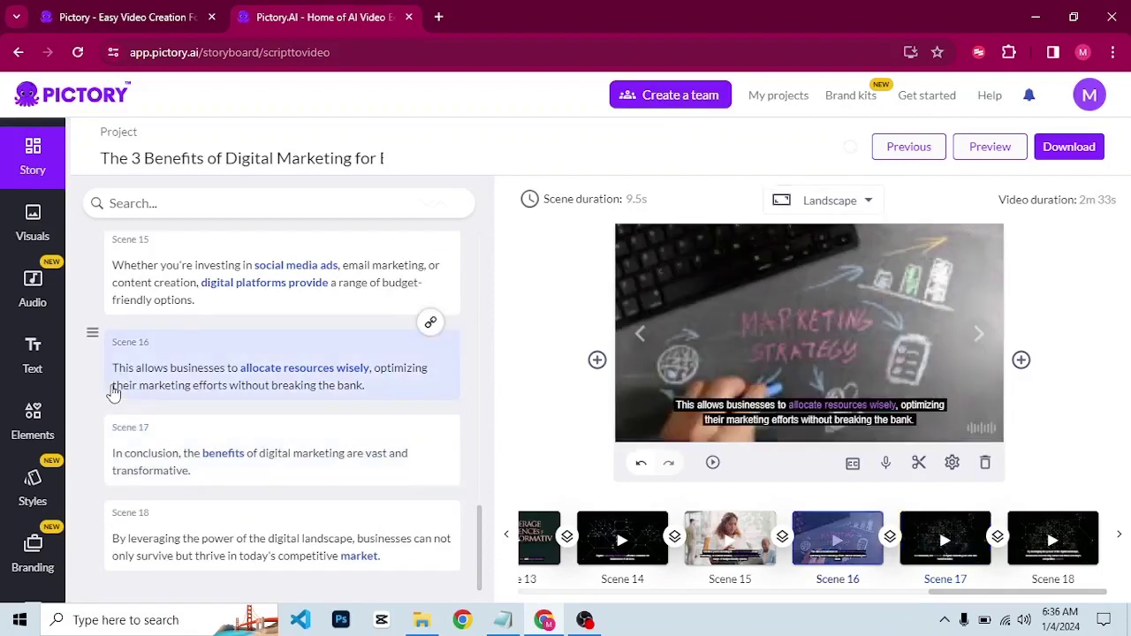
pyautogui.click(373, 370)
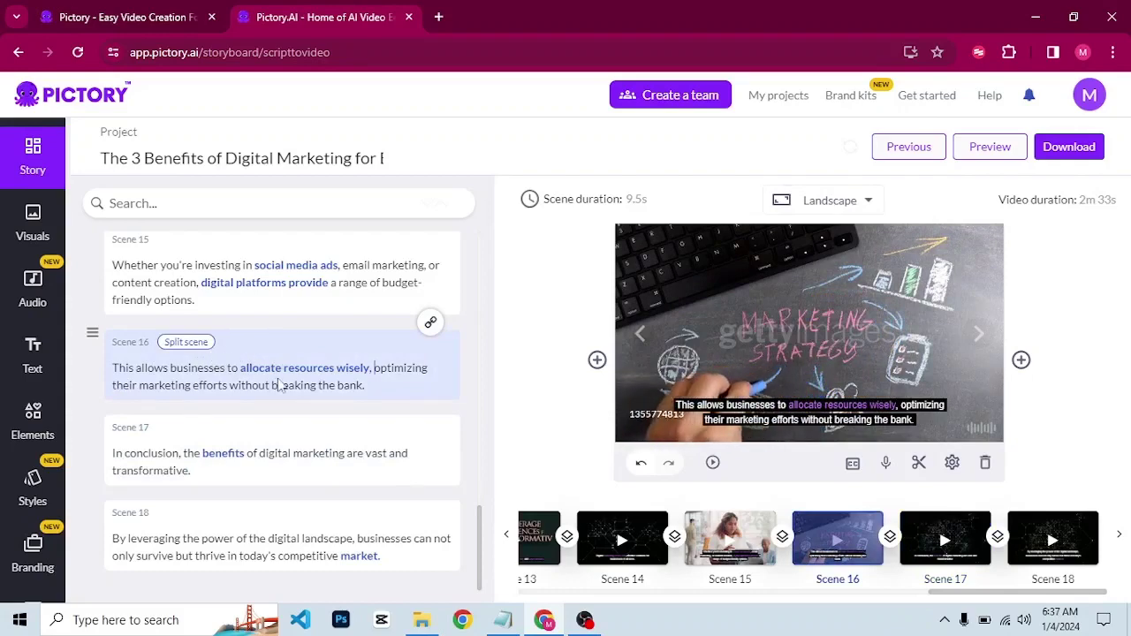
pyautogui.scroll(4, 277, 386)
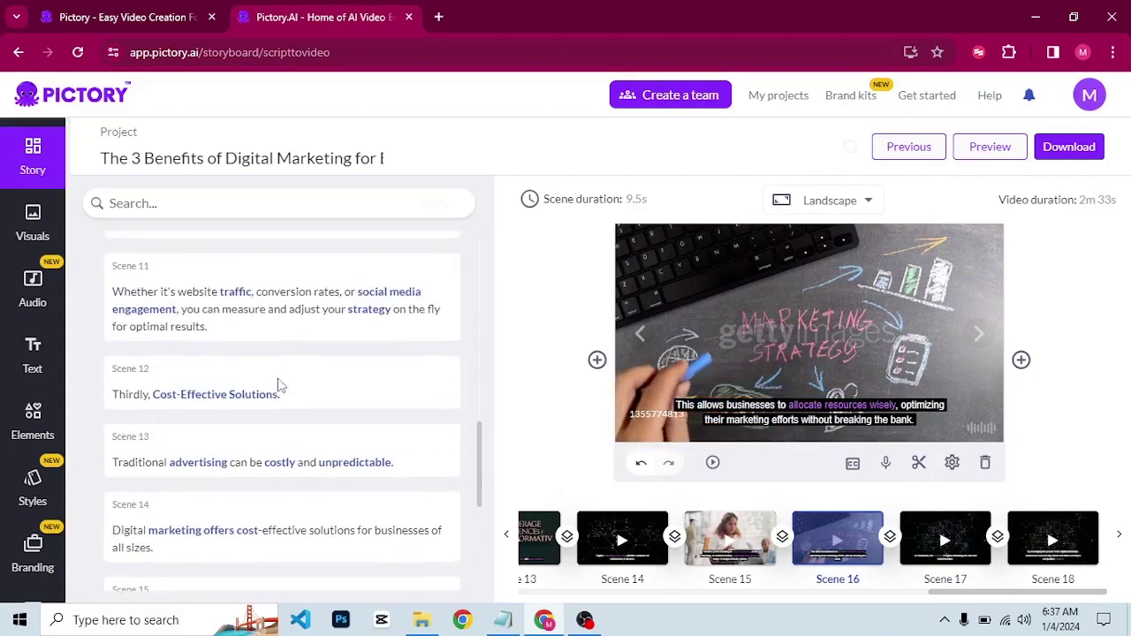
# Step: Search the visuals library for "digital marketing" and replace scene 1's visual with the rising-arrow finance chart animation
pyautogui.click(507, 534)
pyautogui.click(560, 545)
pyautogui.click(734, 405)
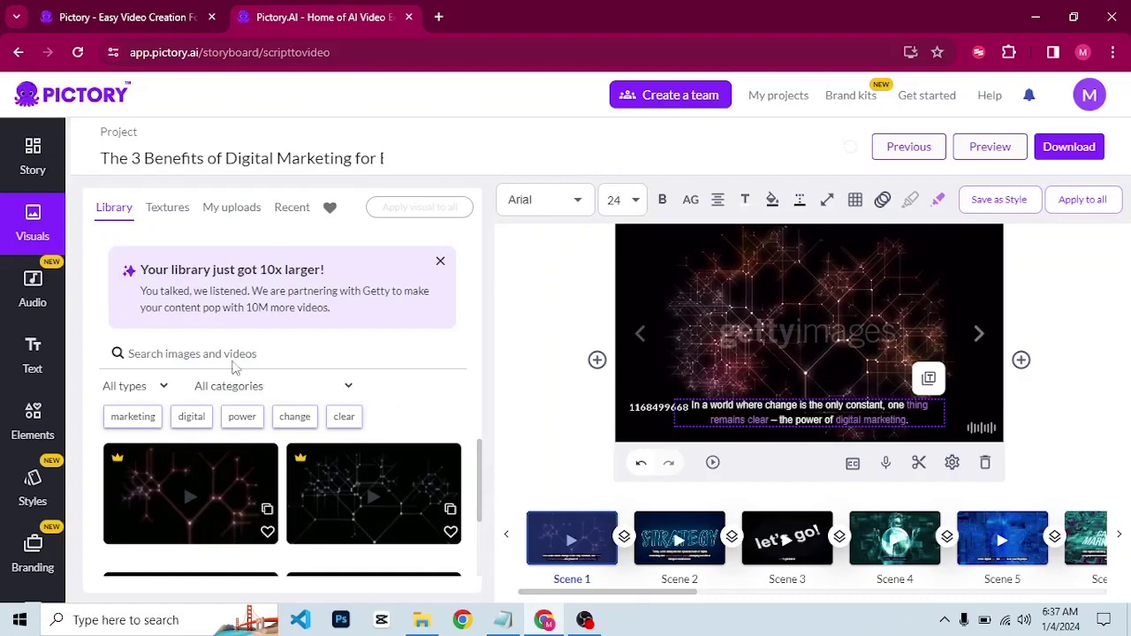
pyautogui.click(207, 352)
pyautogui.write('digital marketing')
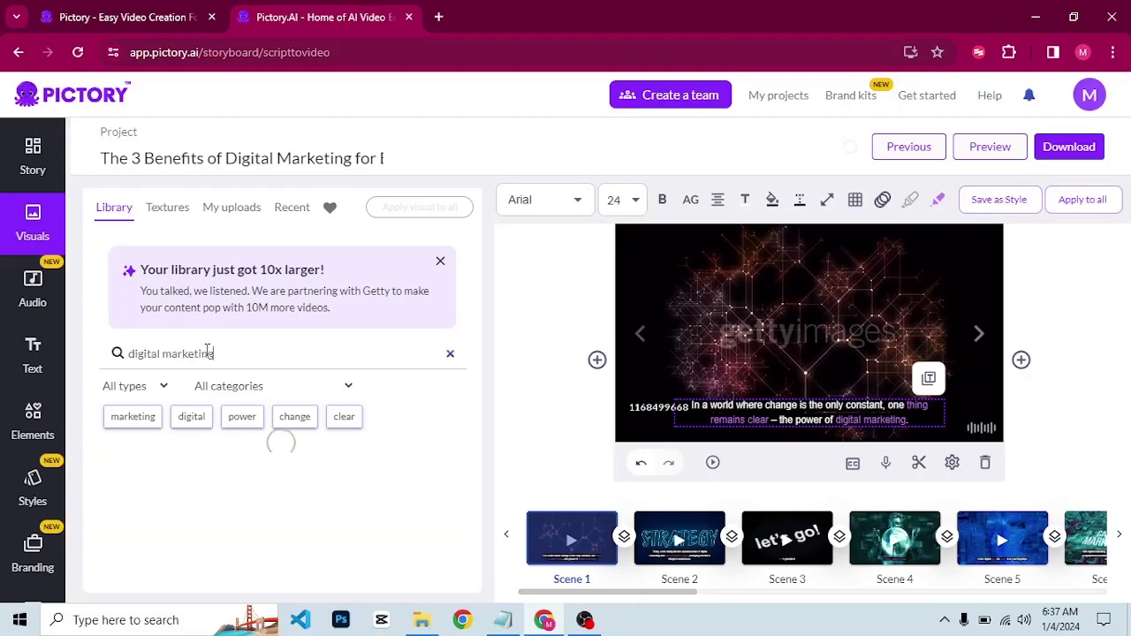
pyautogui.scroll(-3, 368, 493)
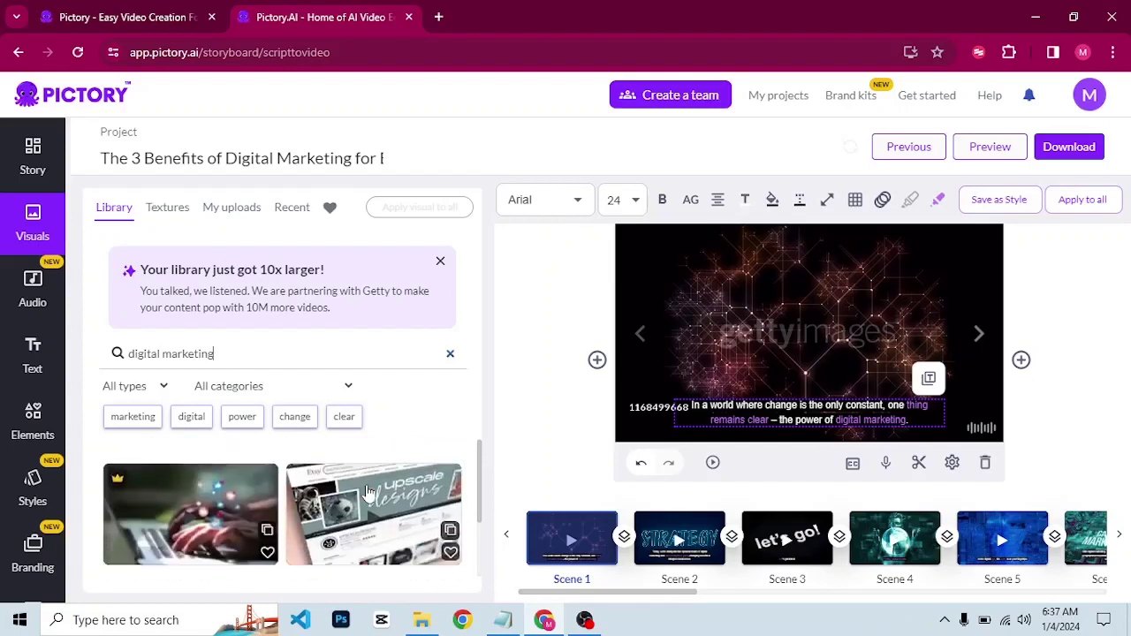
pyautogui.scroll(3, 369, 493)
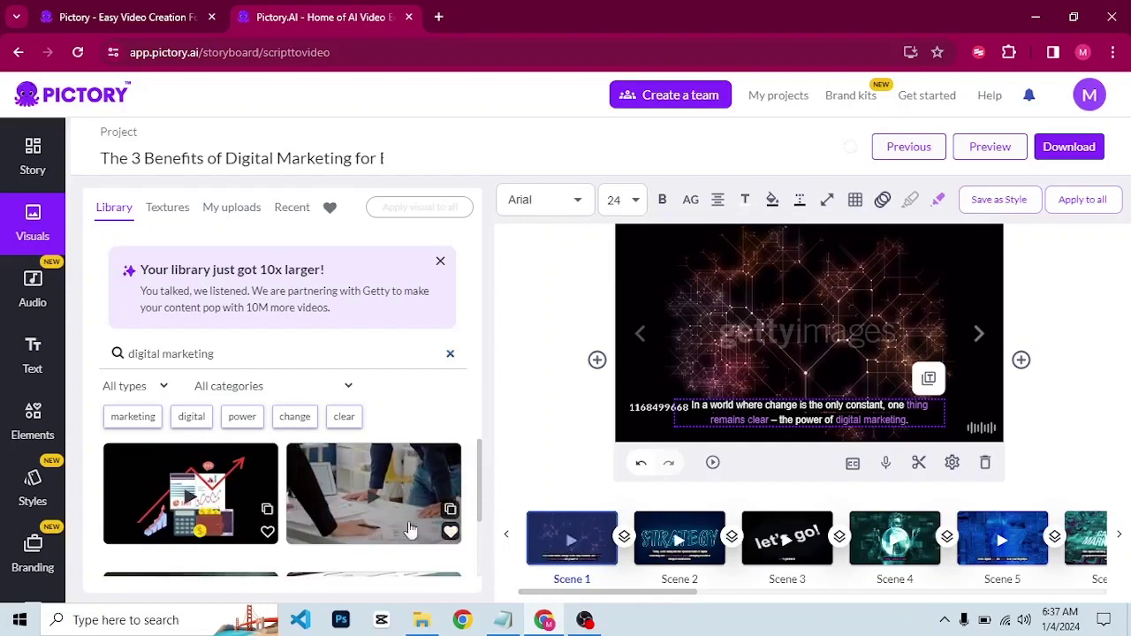
pyautogui.click(220, 495)
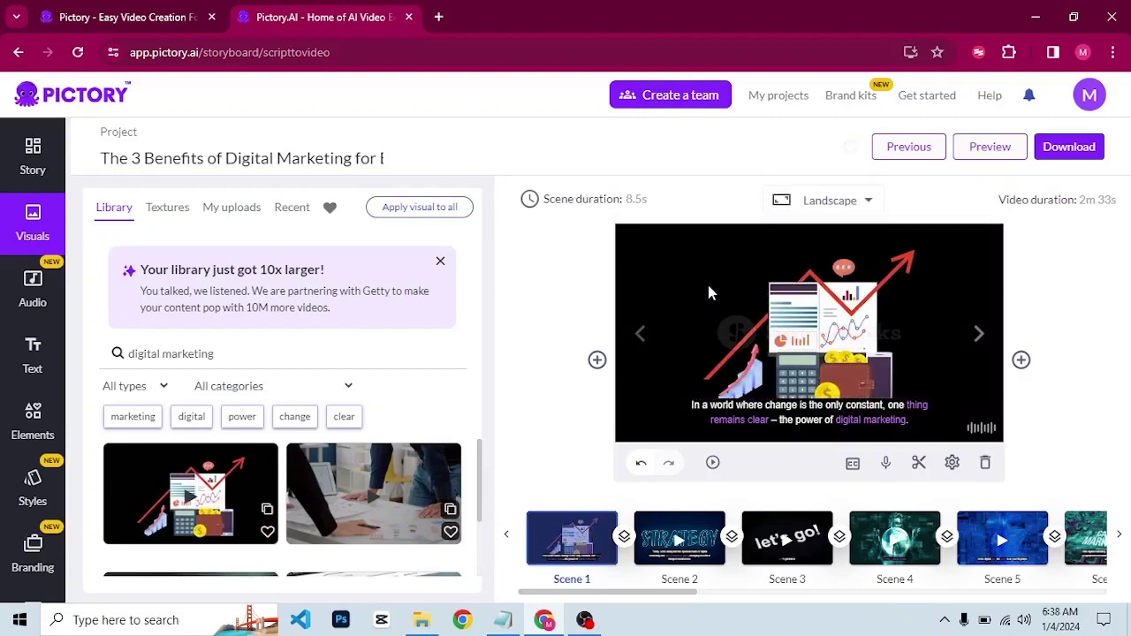
# Step: Examine the available video aspect ratios and the visuals library's type and category filters
pyautogui.click(857, 203)
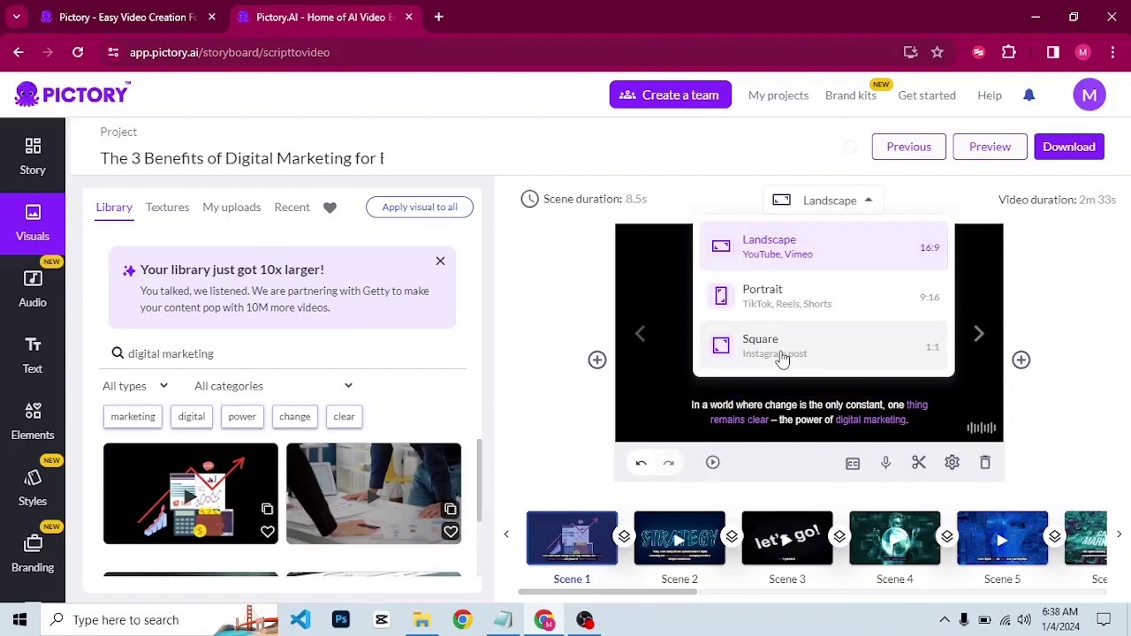
pyautogui.click(568, 321)
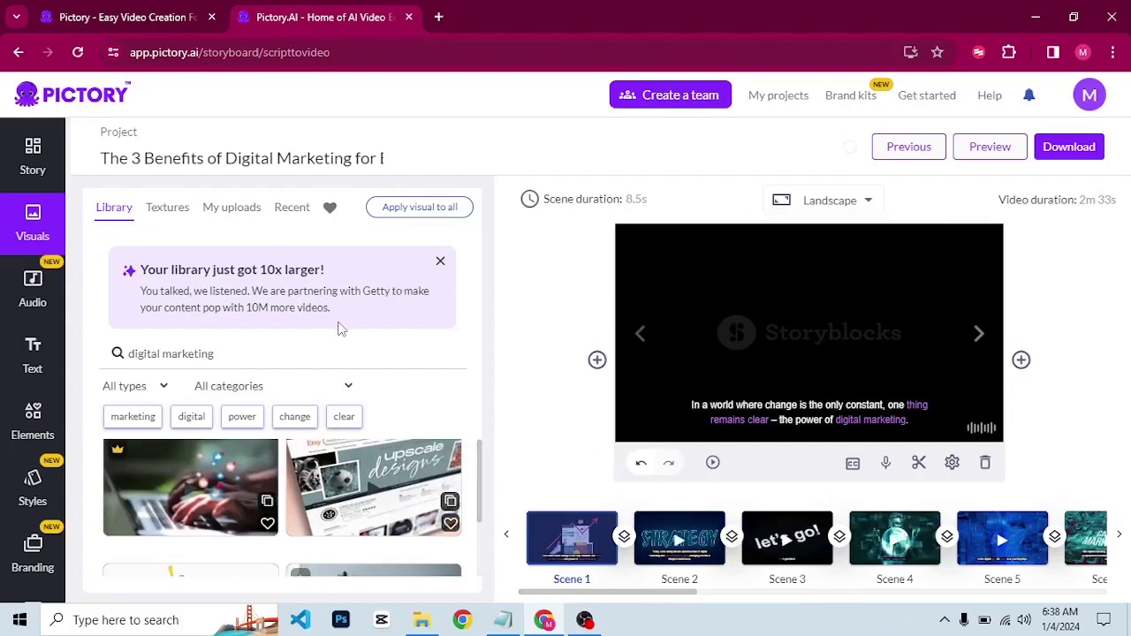
pyautogui.click(163, 390)
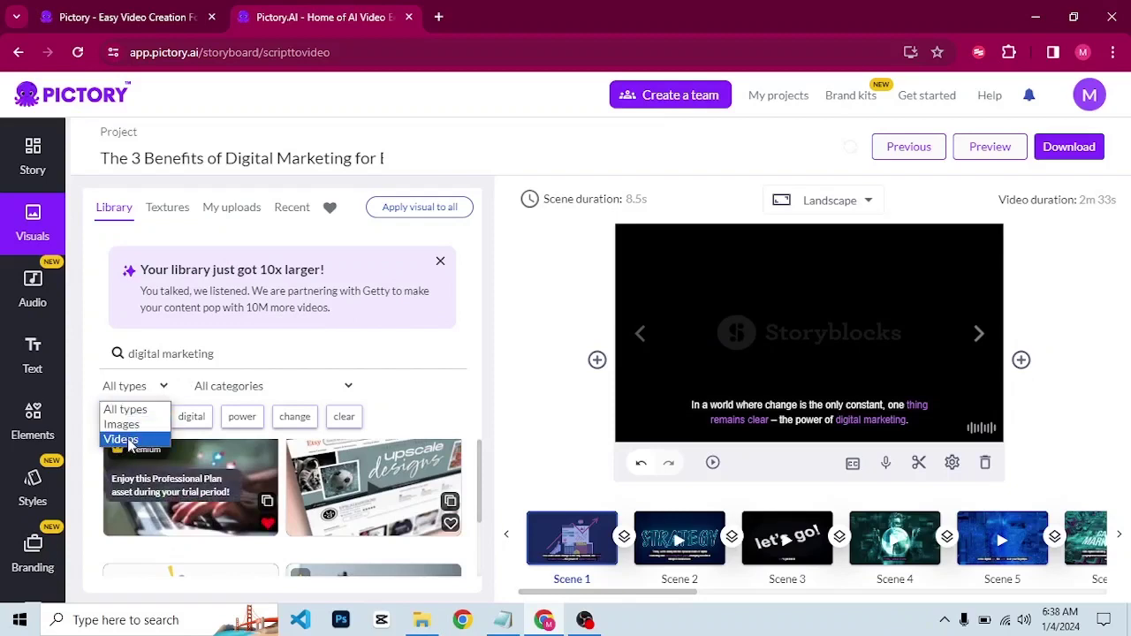
pyautogui.click(349, 388)
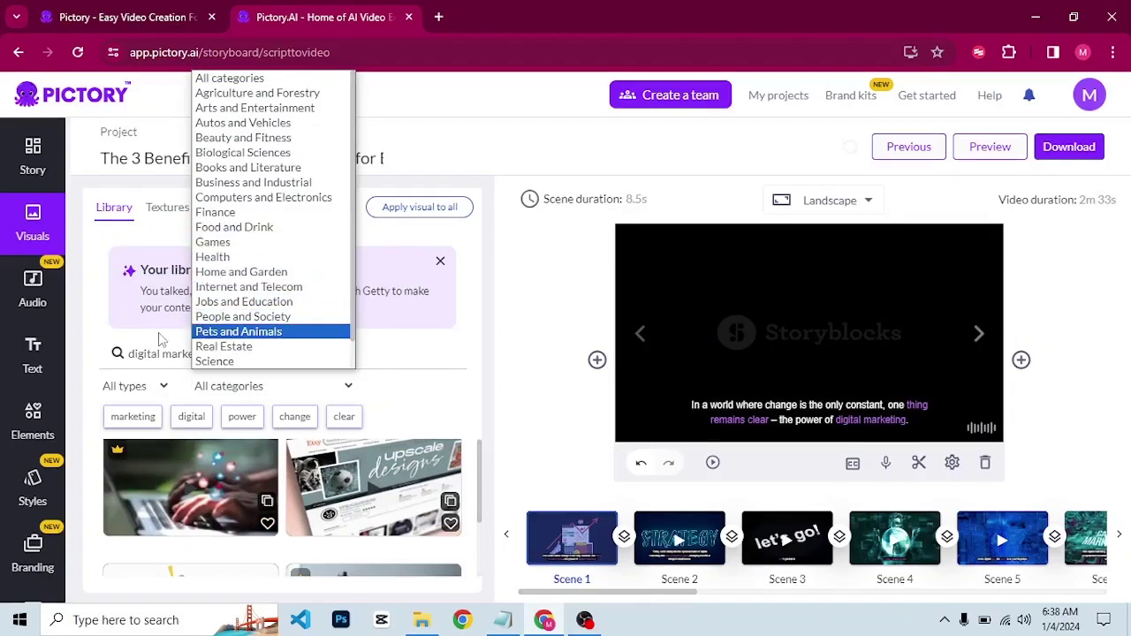
pyautogui.click(444, 395)
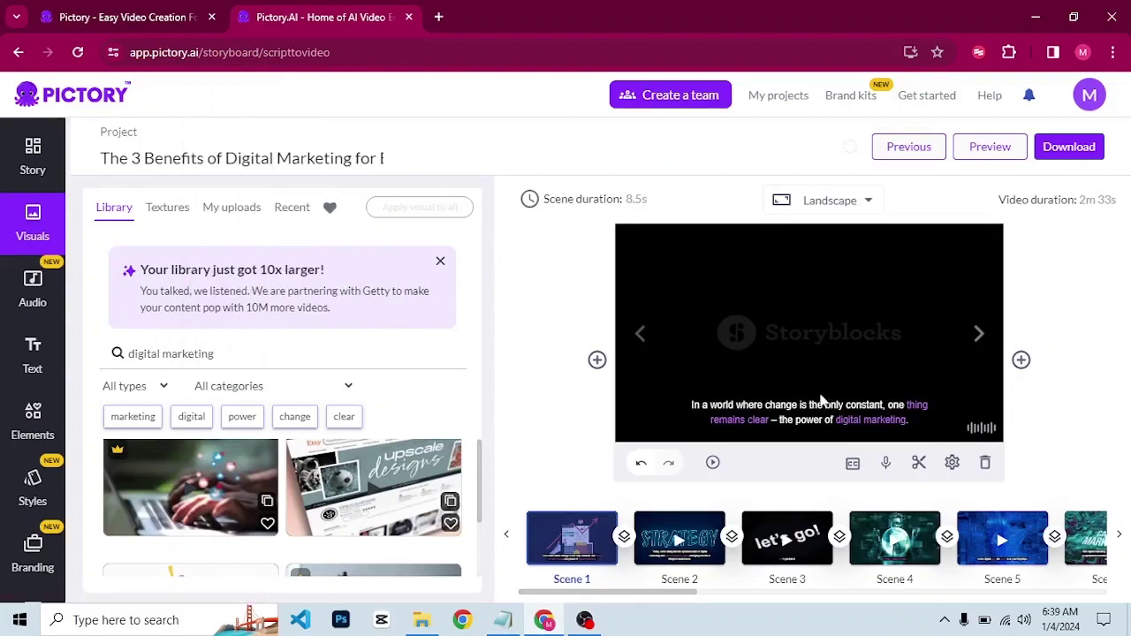
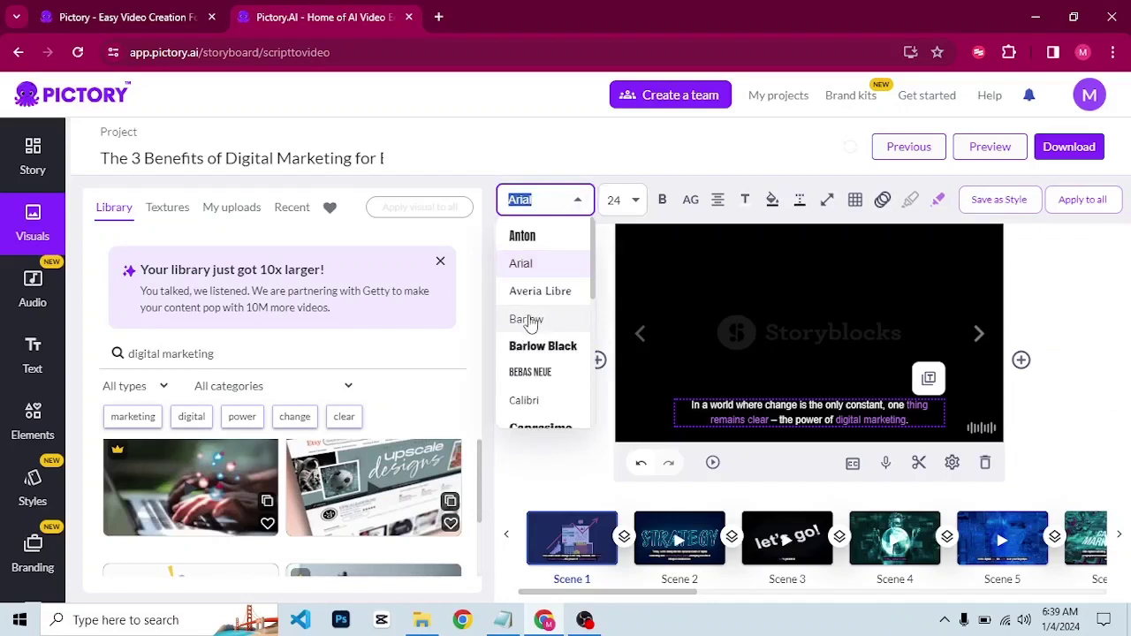
# Step: Set the font of scene 1's caption to Barlow
pyautogui.click(535, 320)
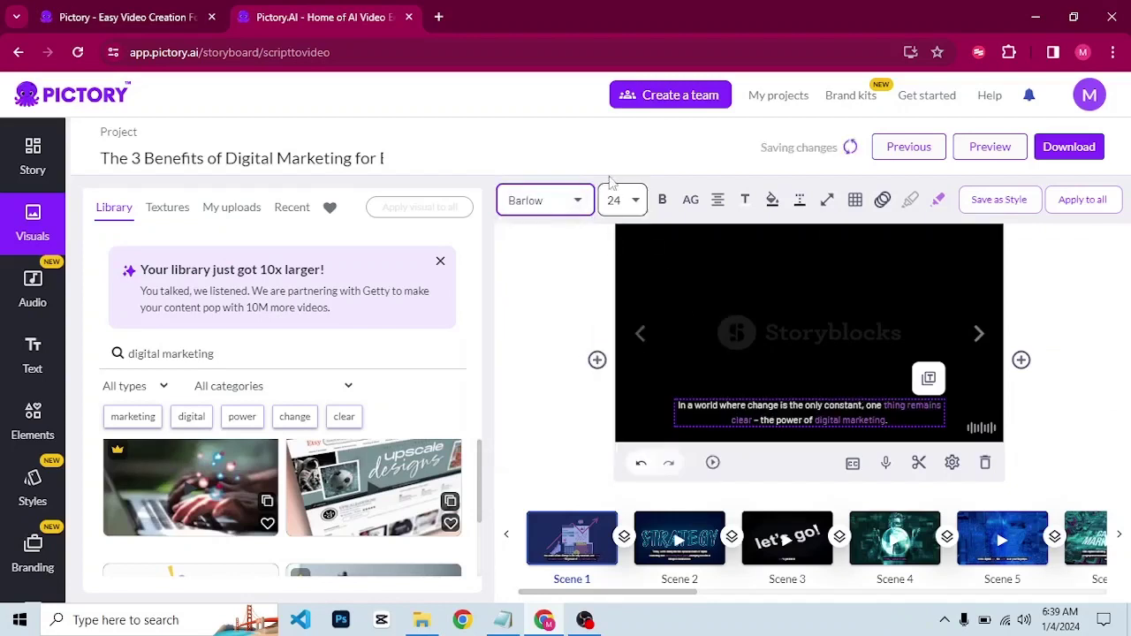
# Step: Make scene 1's caption text bold
pyautogui.click(637, 203)
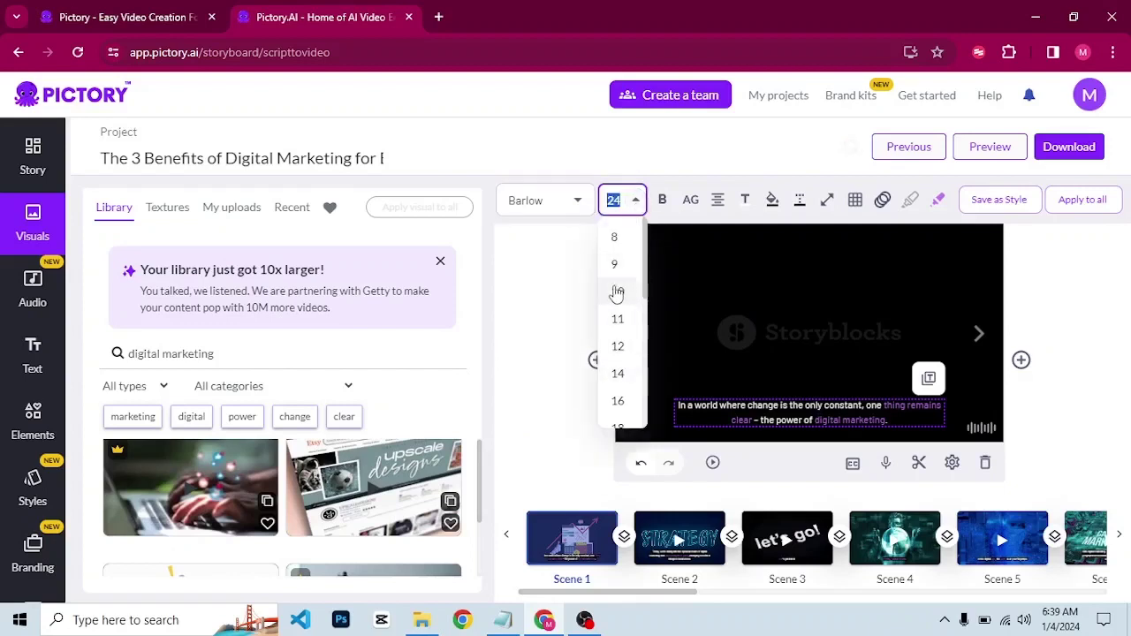
pyautogui.click(663, 203)
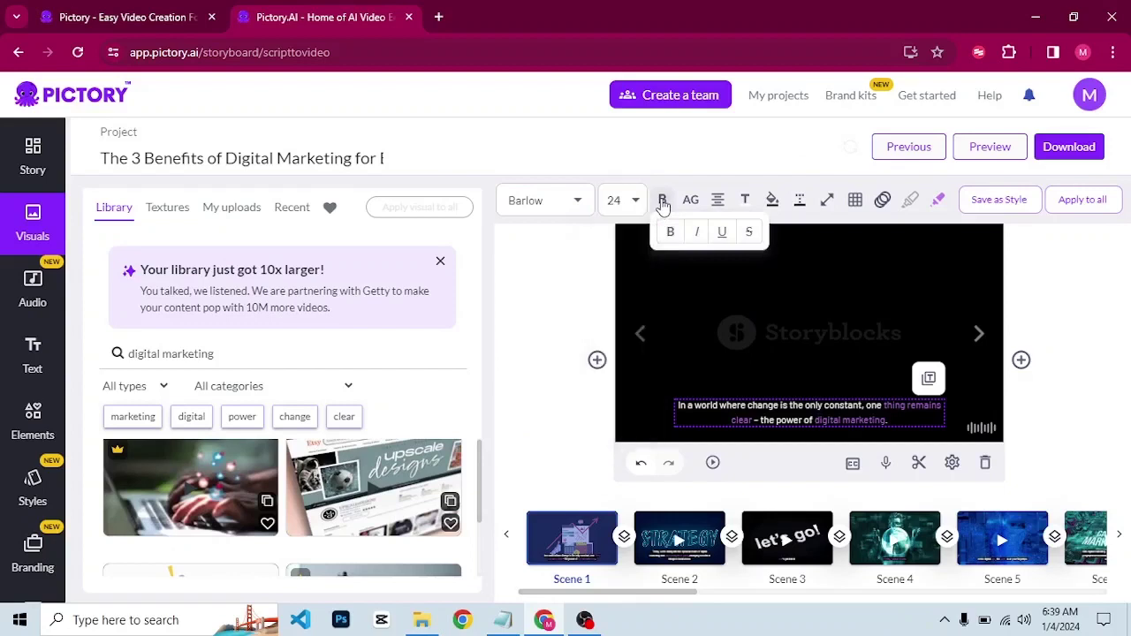
pyautogui.click(669, 234)
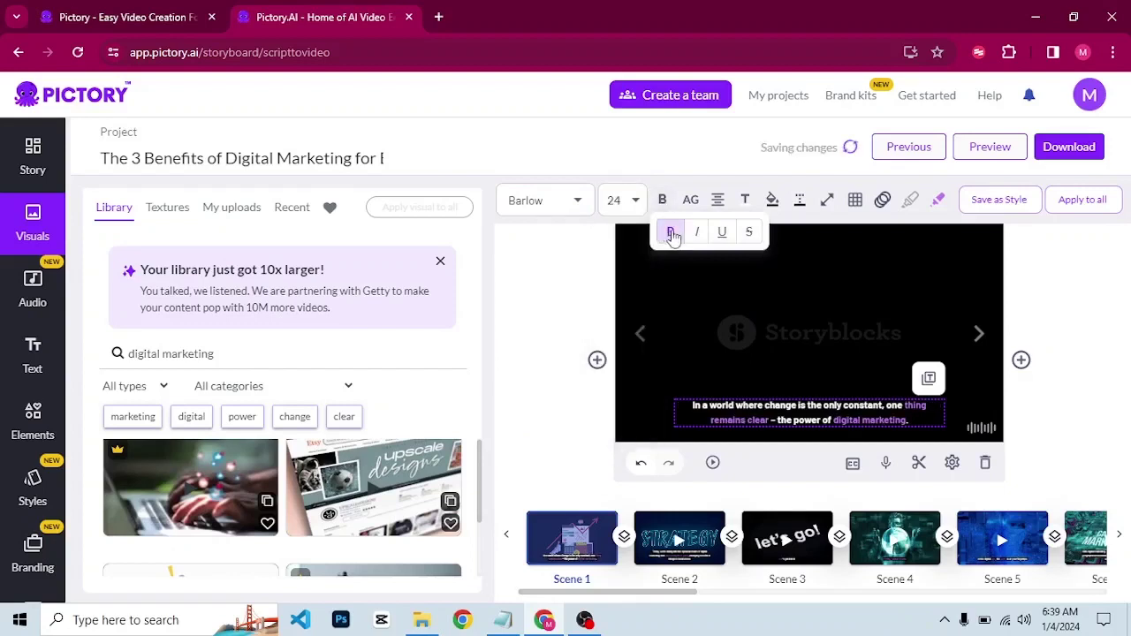
# Step: Try underline and strikethrough on scene 1's caption, and remove both effects
pyautogui.click(722, 235)
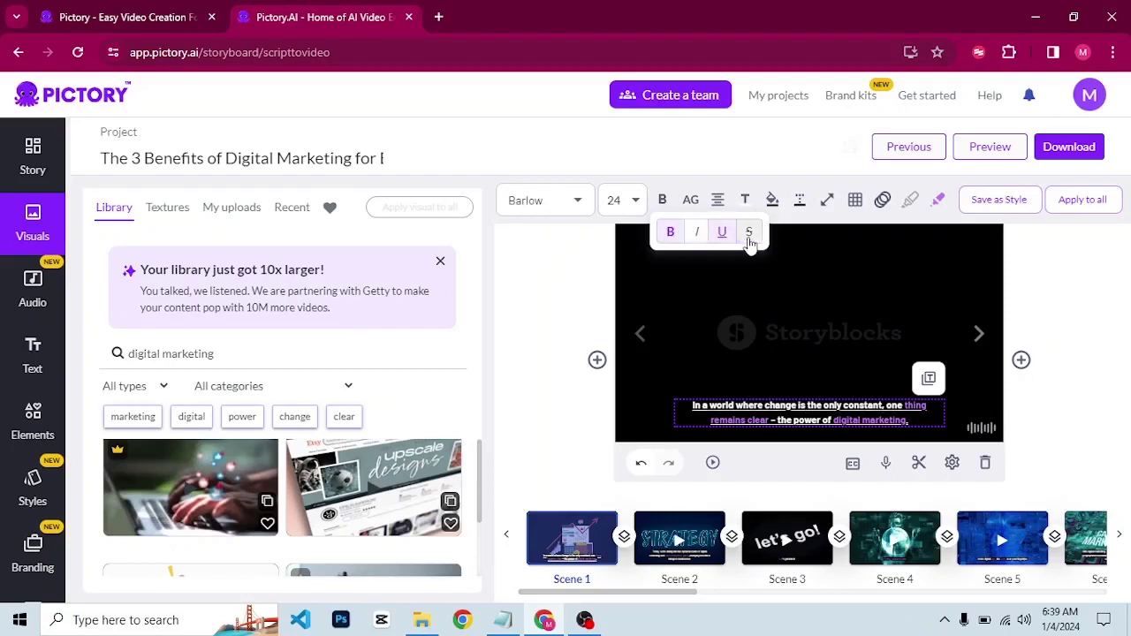
pyautogui.click(748, 237)
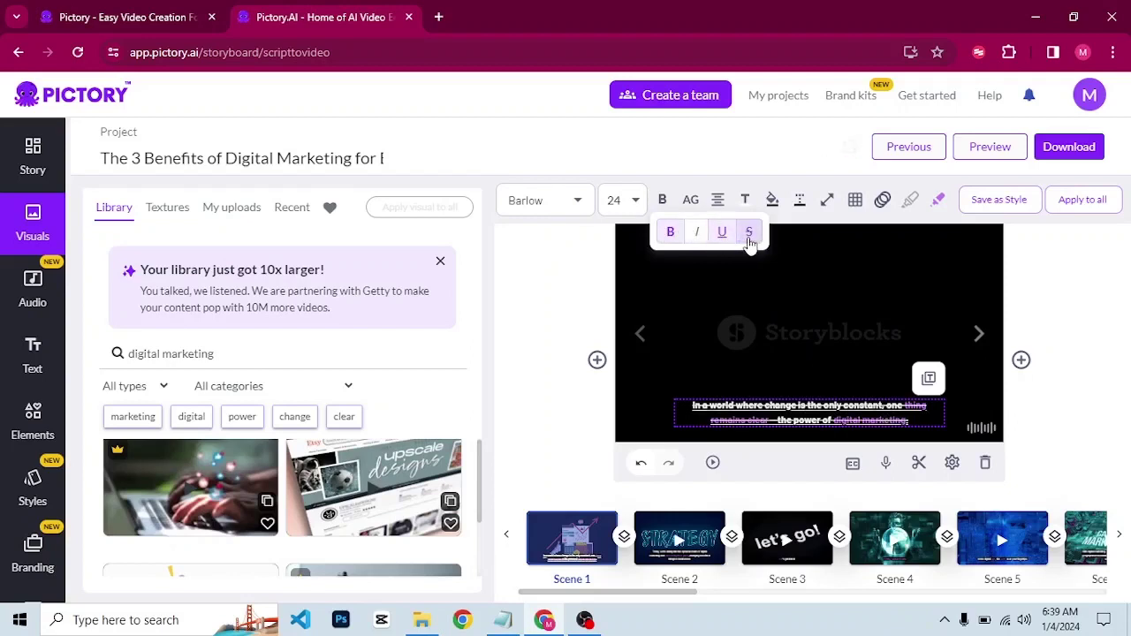
pyautogui.click(748, 237)
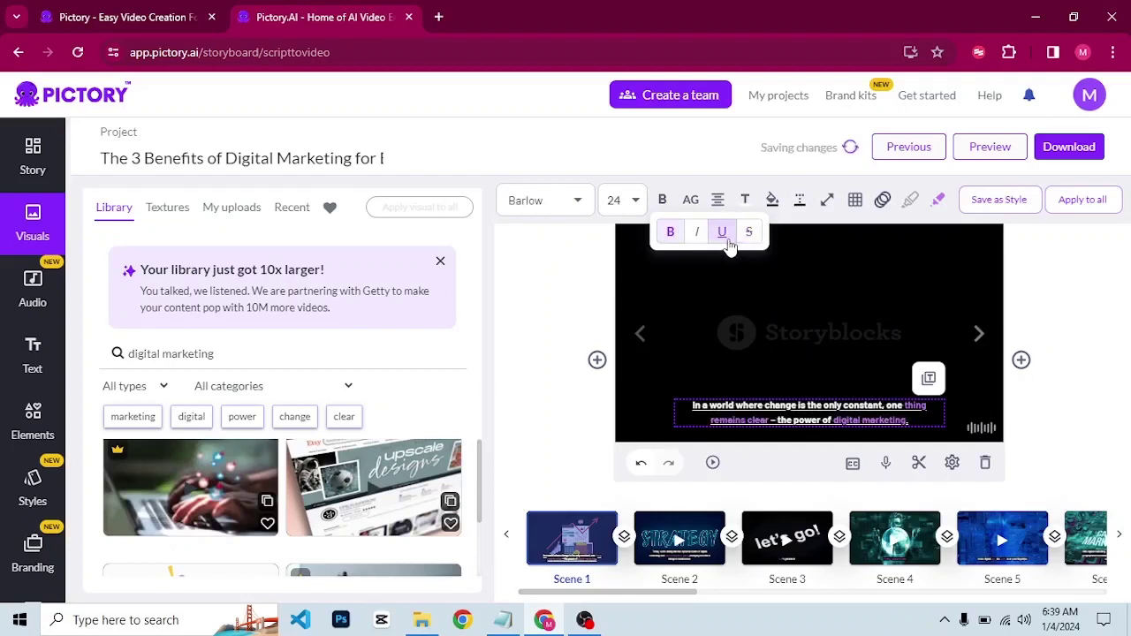
pyautogui.click(722, 235)
# Step: Examine the letter-case, alignment and text colour options for scene 1's caption
pyautogui.click(691, 199)
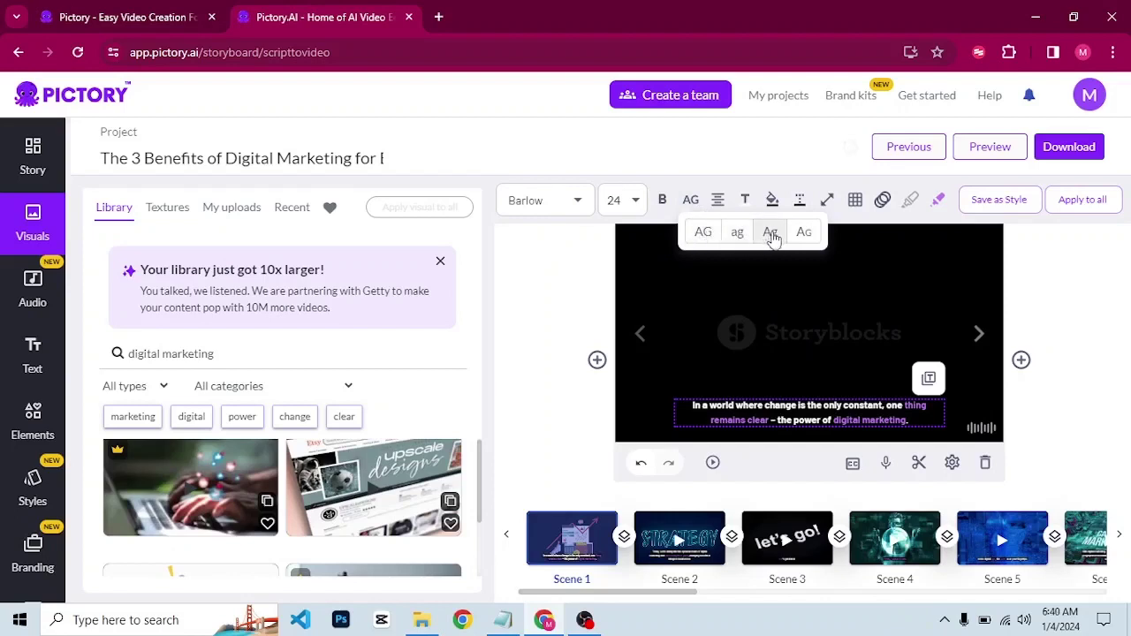
pyautogui.click(717, 200)
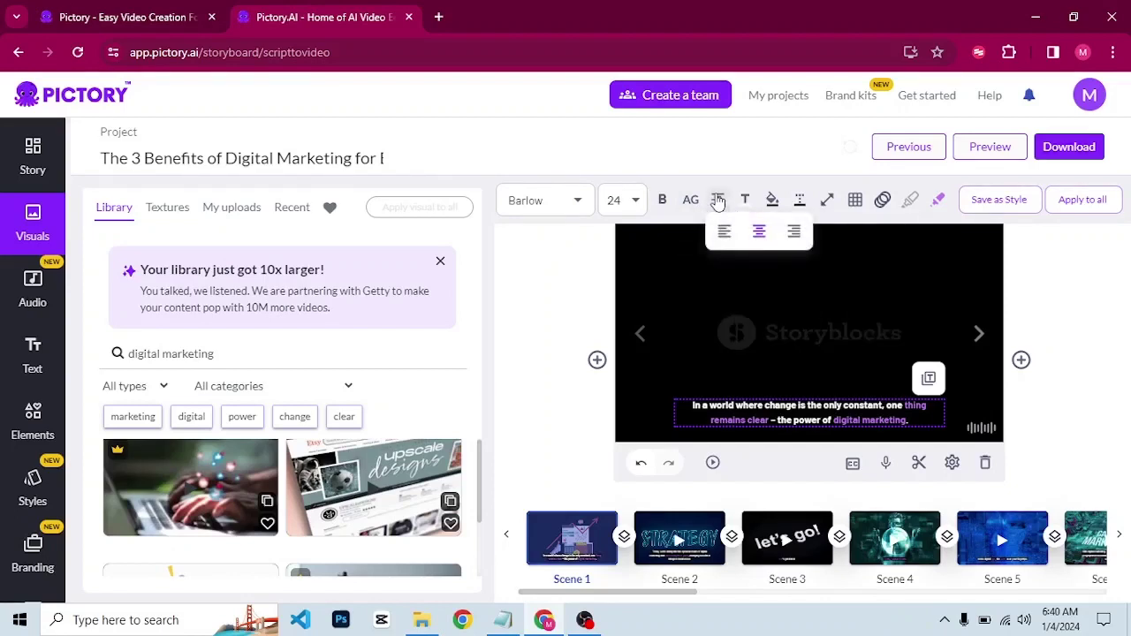
pyautogui.click(746, 201)
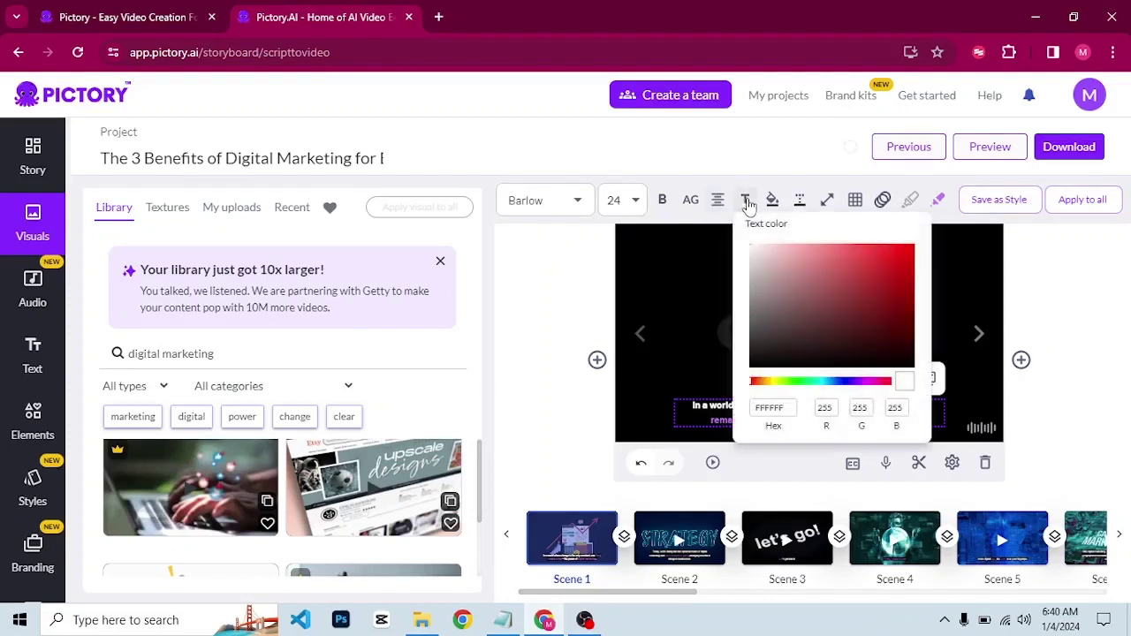
# Step: Give scene 1's caption a red EE0707 background colour with an opacity of about 18
pyautogui.click(771, 201)
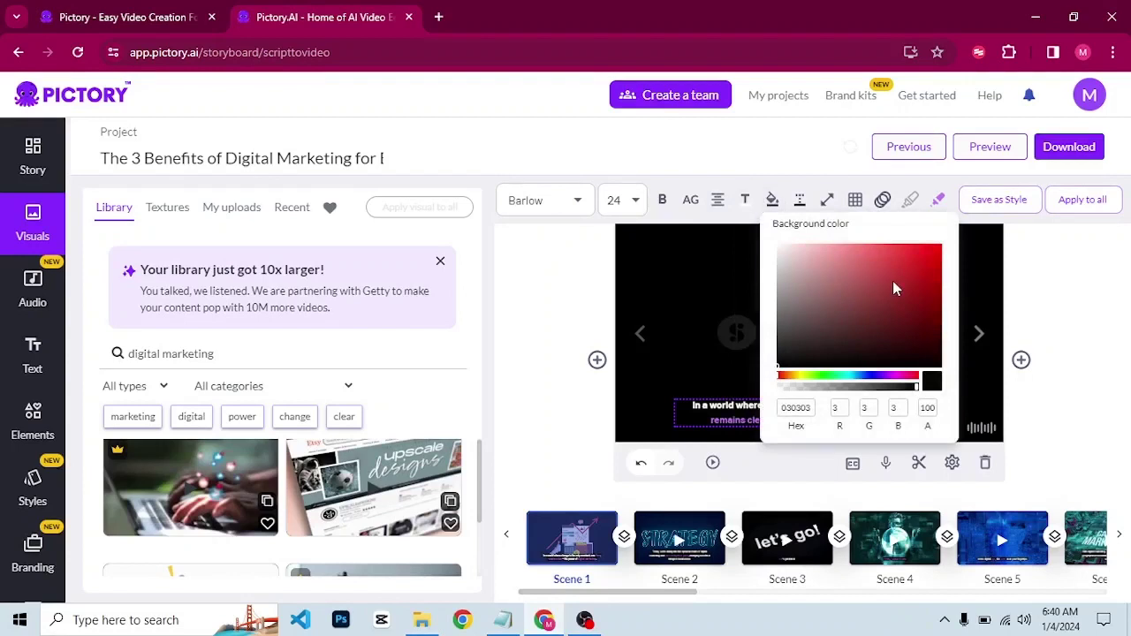
pyautogui.moveTo(923, 275); pyautogui.dragTo(939, 257)
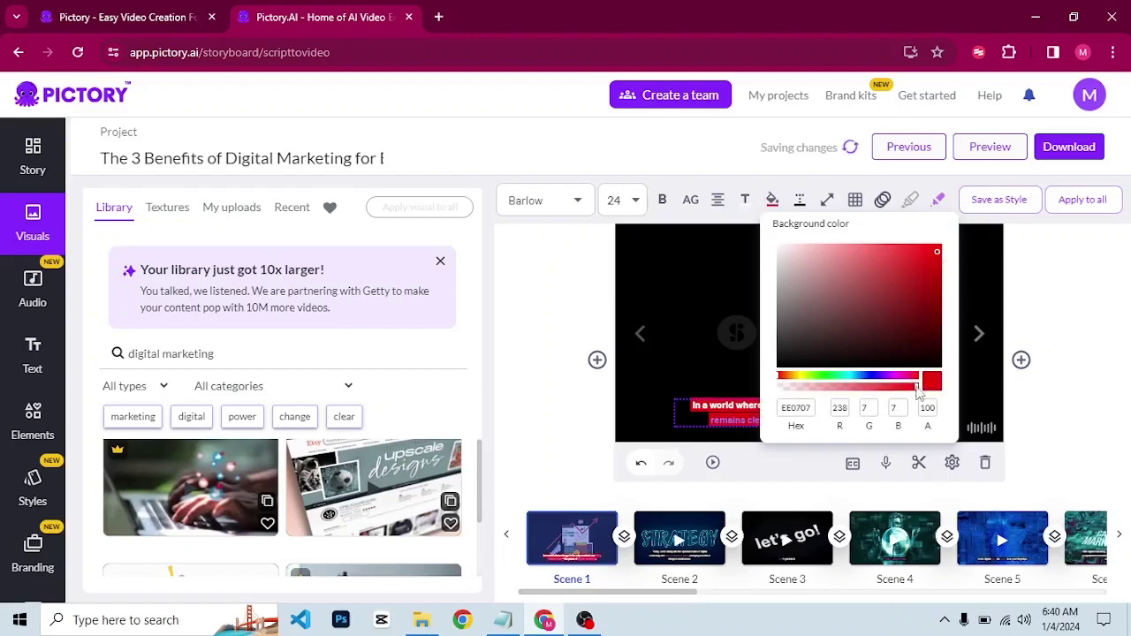
pyautogui.moveTo(906, 389); pyautogui.dragTo(806, 395)
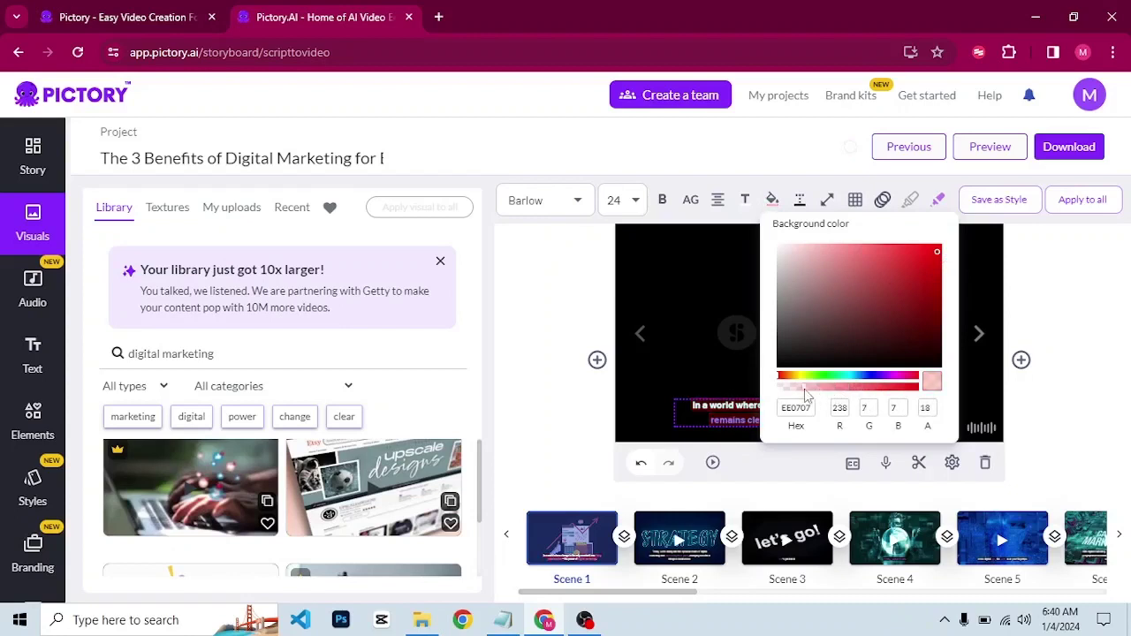
# Step: Try the maximum text width and the full-width option on scene 1's caption, and restore the narrower width
pyautogui.click(826, 204)
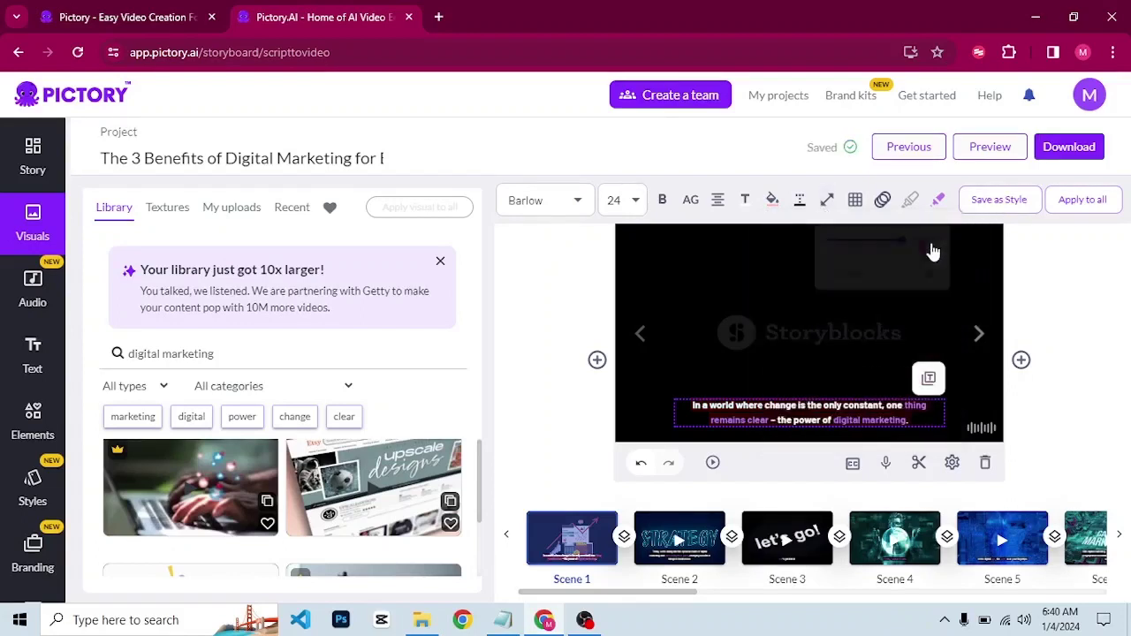
pyautogui.click(828, 207)
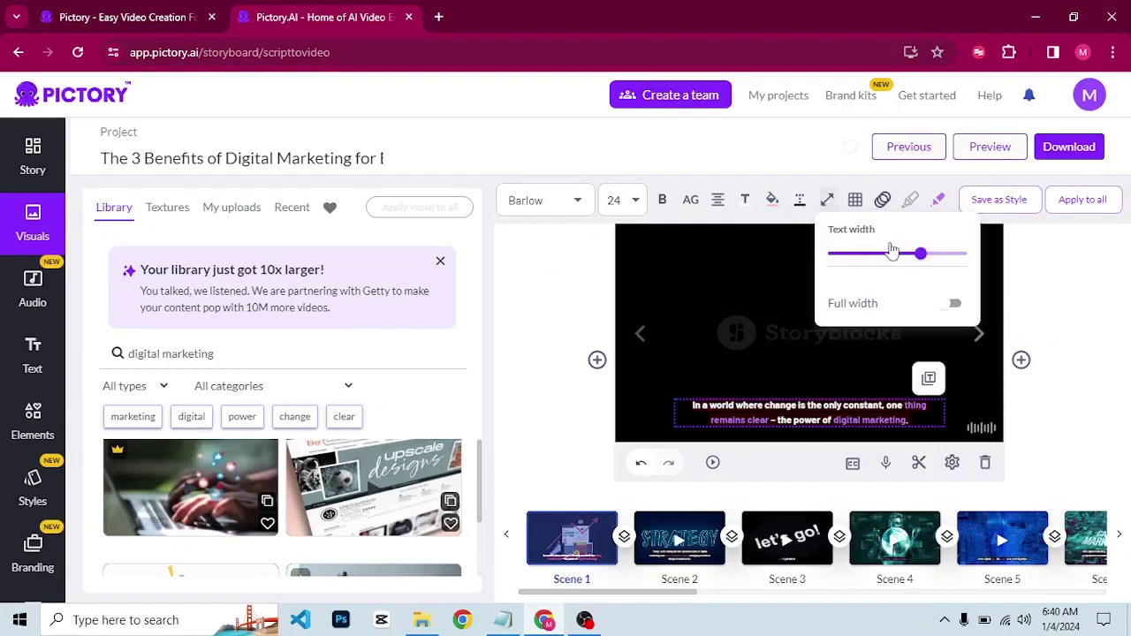
pyautogui.moveTo(920, 254); pyautogui.dragTo(972, 256)
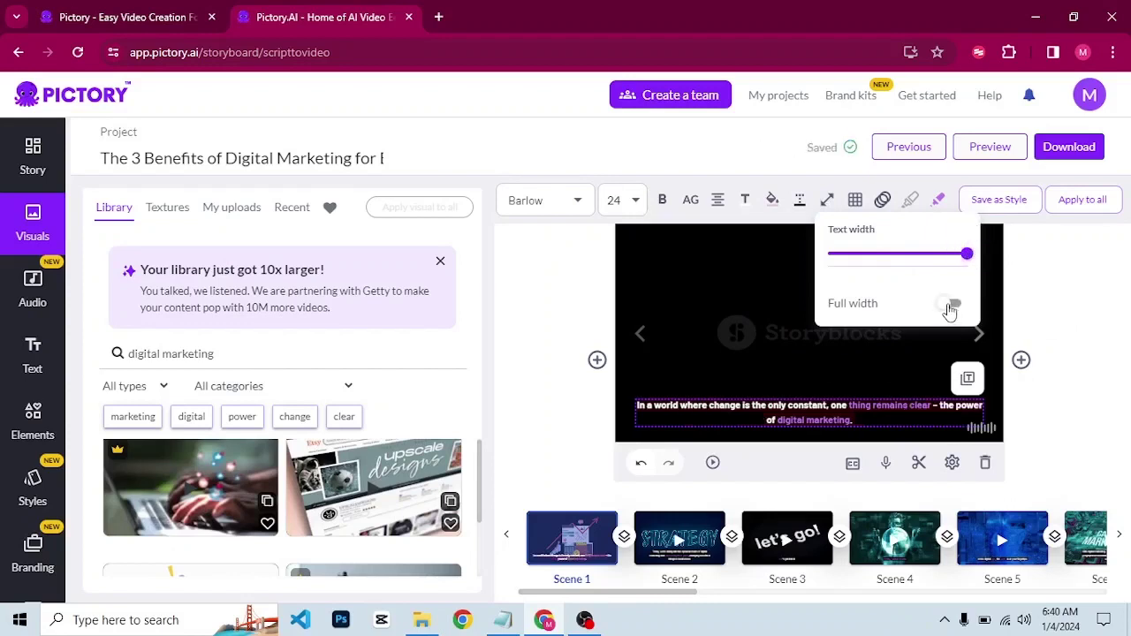
pyautogui.click(950, 306)
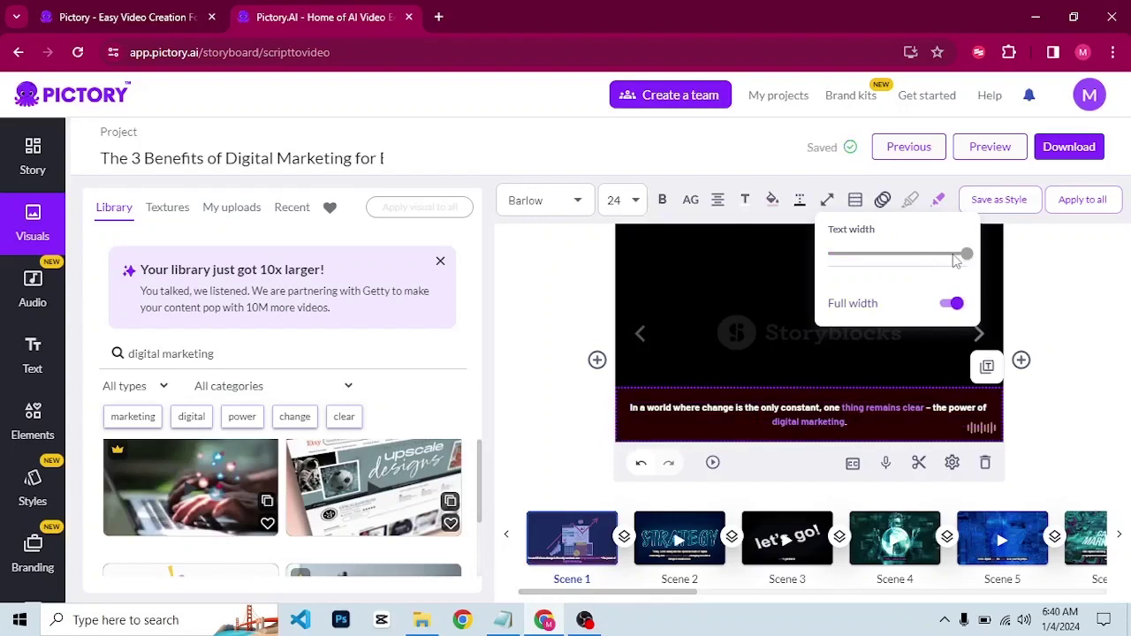
pyautogui.click(955, 306)
pyautogui.click(956, 306)
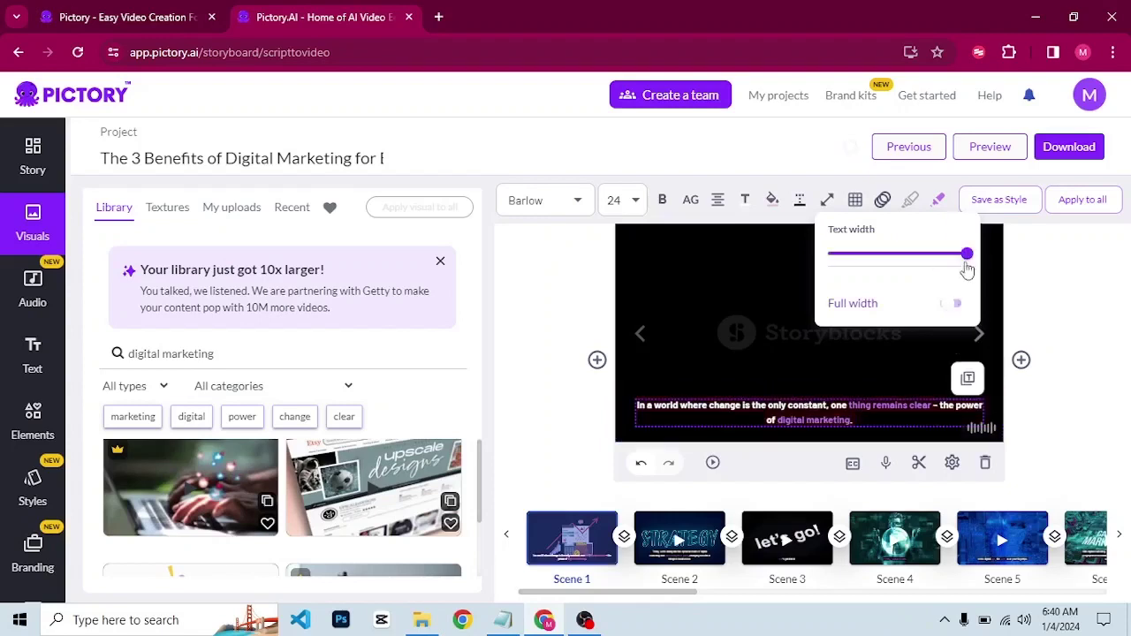
pyautogui.moveTo(968, 256); pyautogui.dragTo(922, 259)
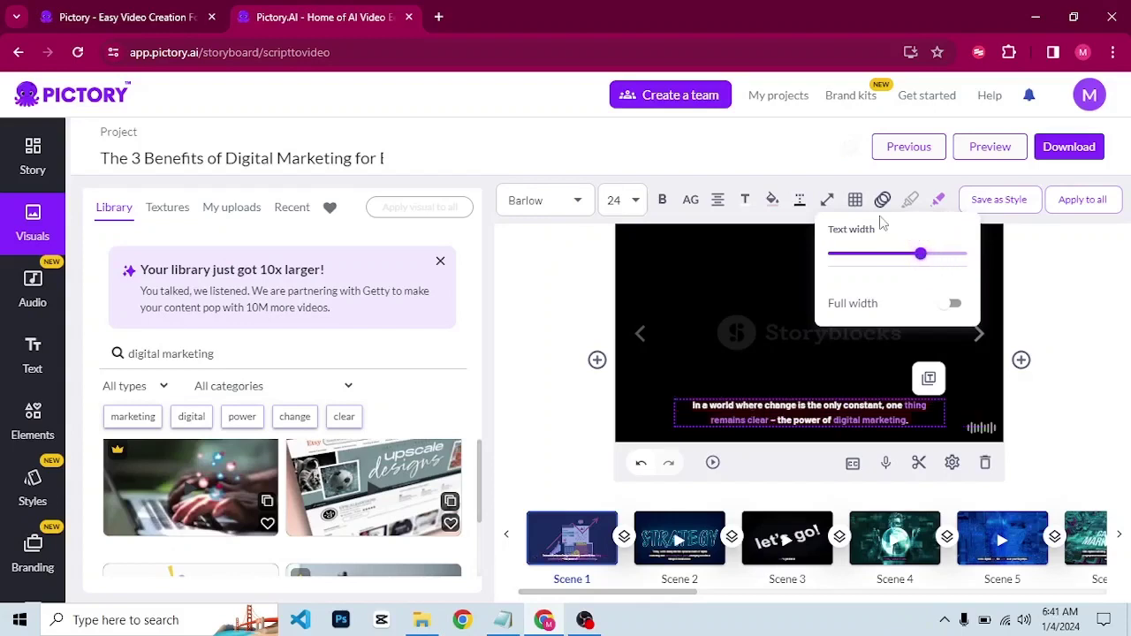
# Step: Try the top-centre, top-right and top-left positions for scene 1's caption, and return it to bottom centre
pyautogui.click(857, 203)
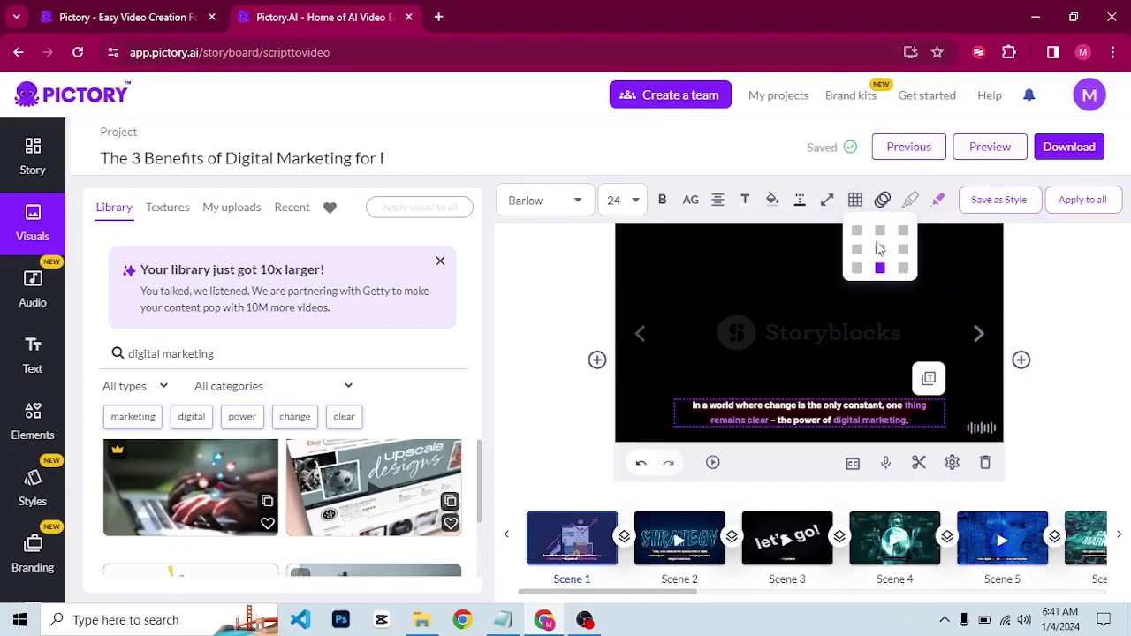
pyautogui.click(880, 232)
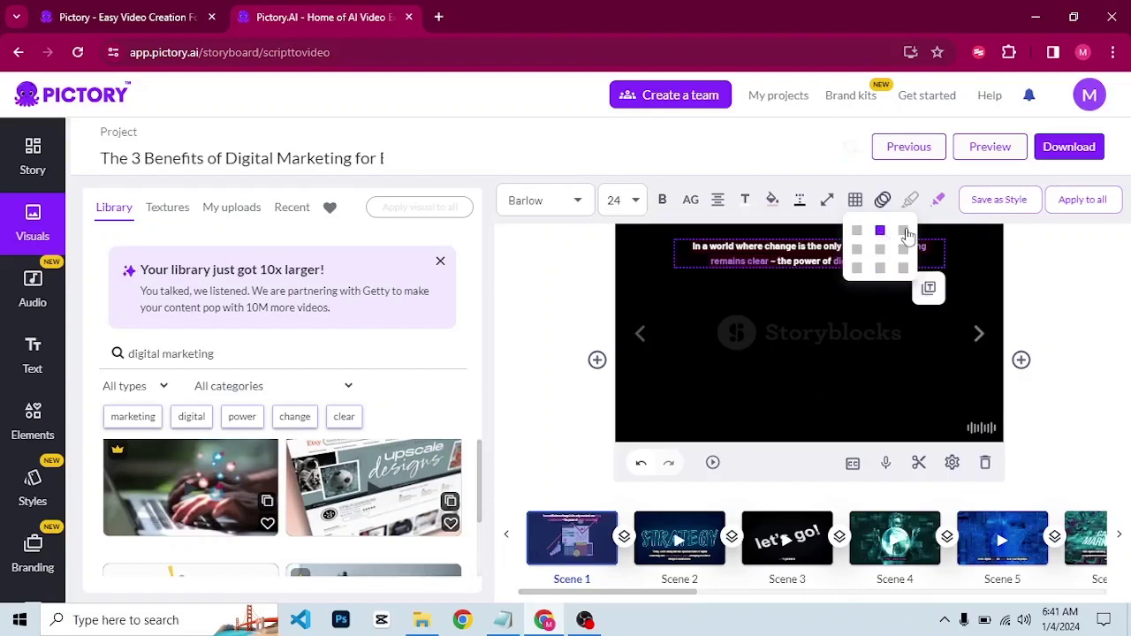
pyautogui.click(905, 232)
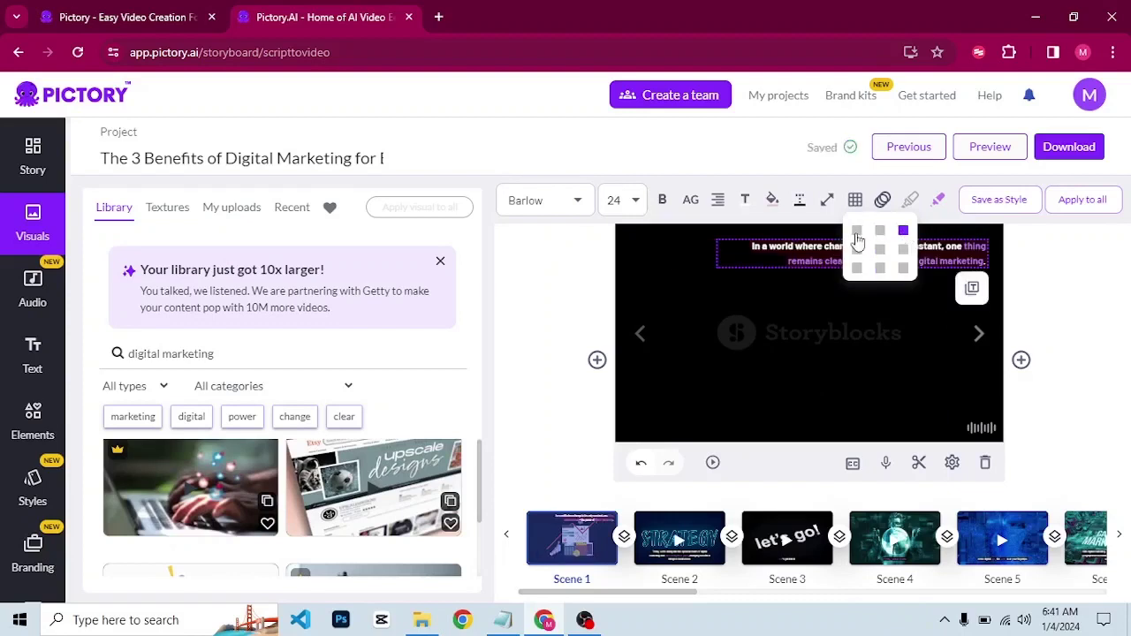
pyautogui.click(857, 233)
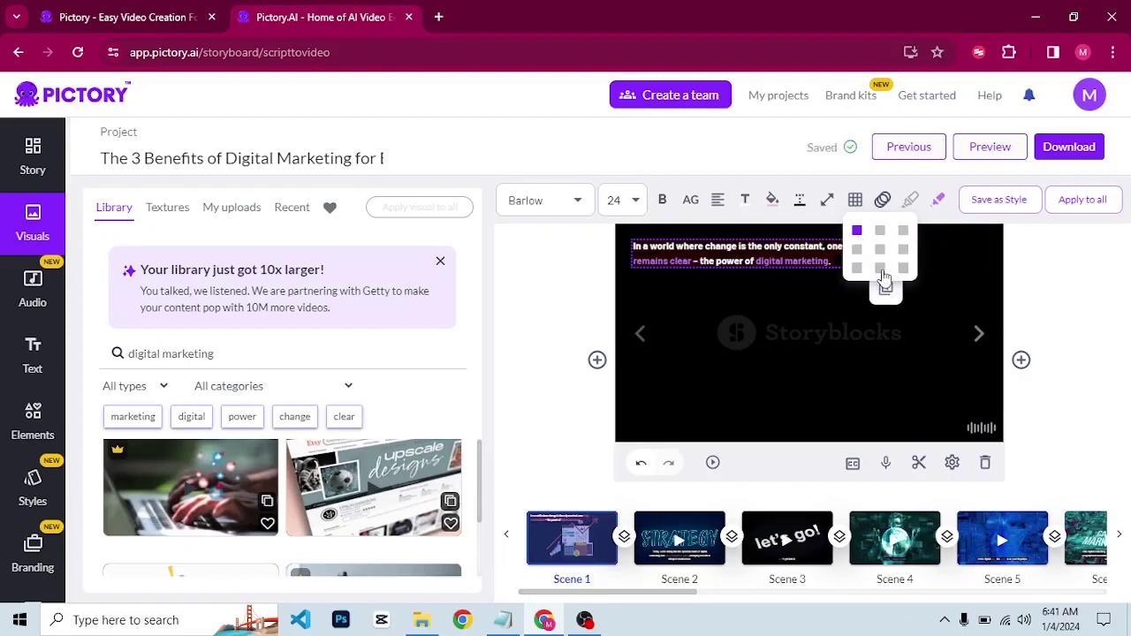
pyautogui.click(880, 269)
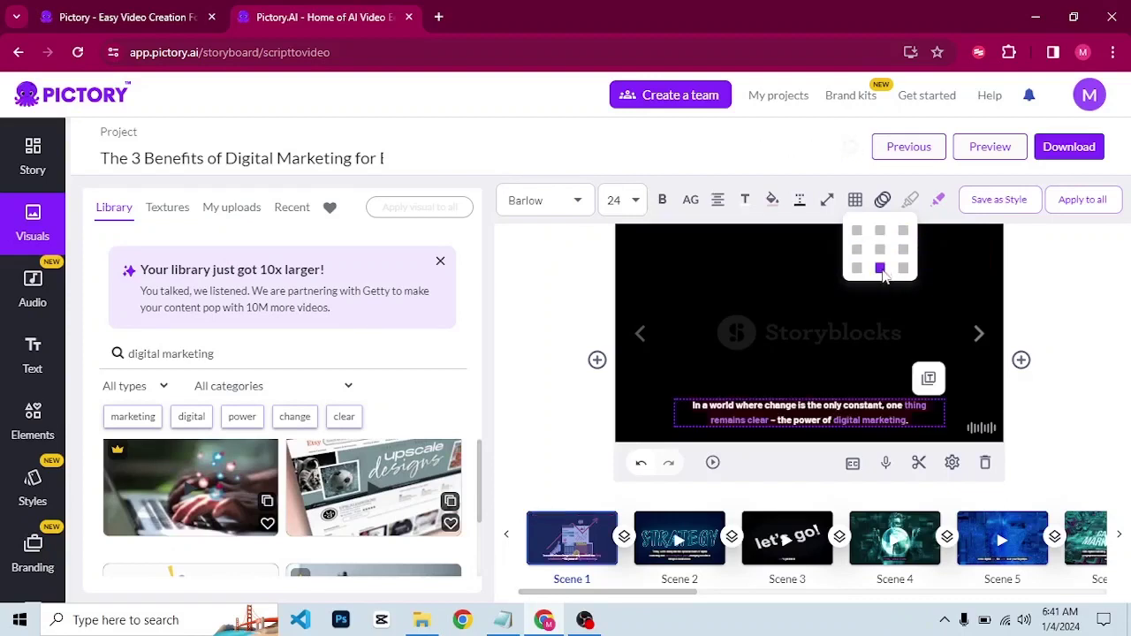
# Step: Set the entry animation of scene 1's caption to Typewriter
pyautogui.click(882, 199)
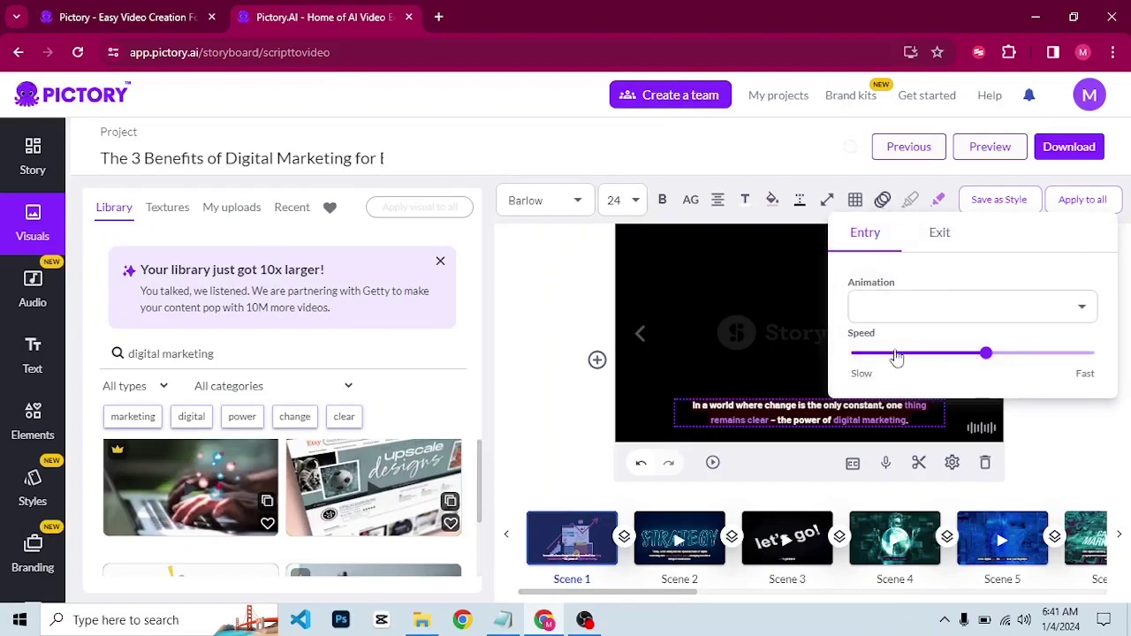
pyautogui.click(908, 305)
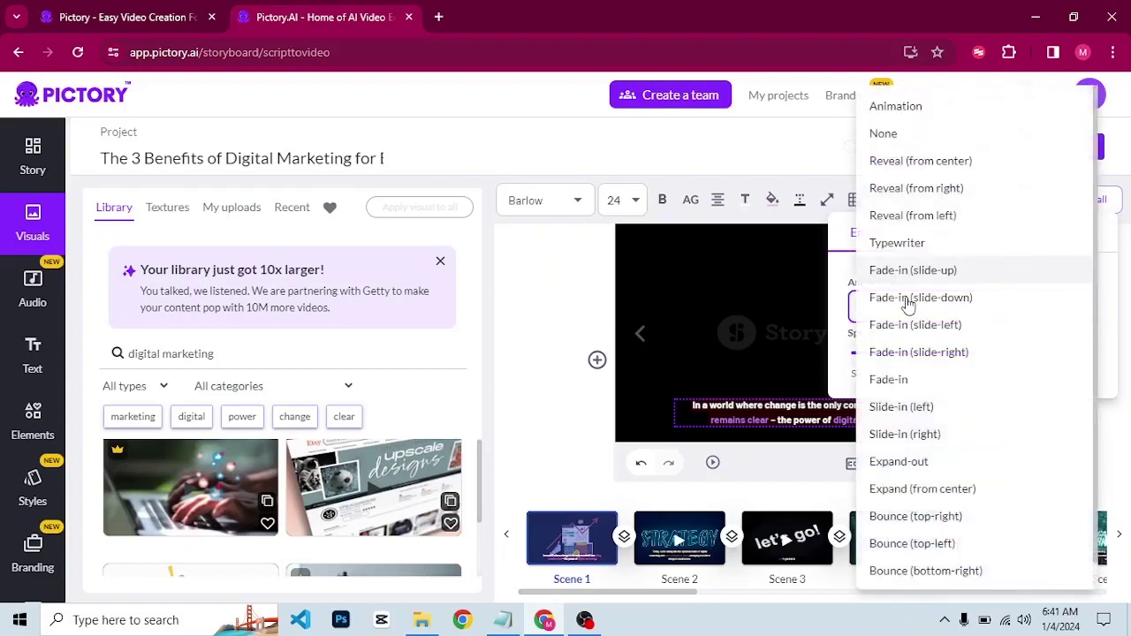
pyautogui.click(900, 244)
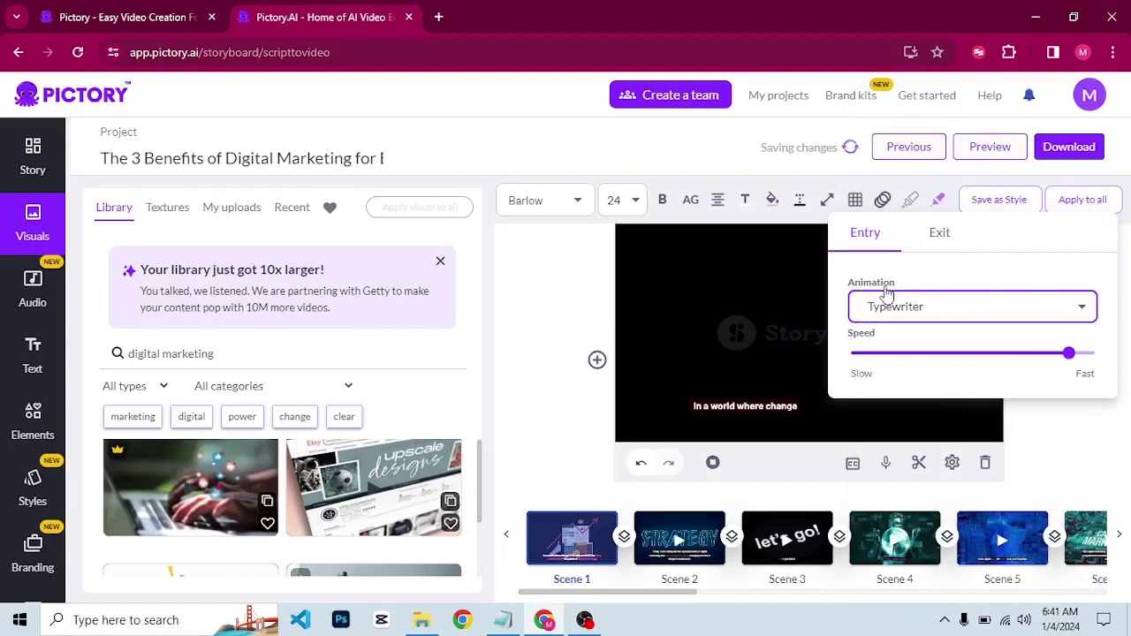
# Step: Set the exit animation of scene 1's caption to Fade-out (slide-up)
pyautogui.click(943, 234)
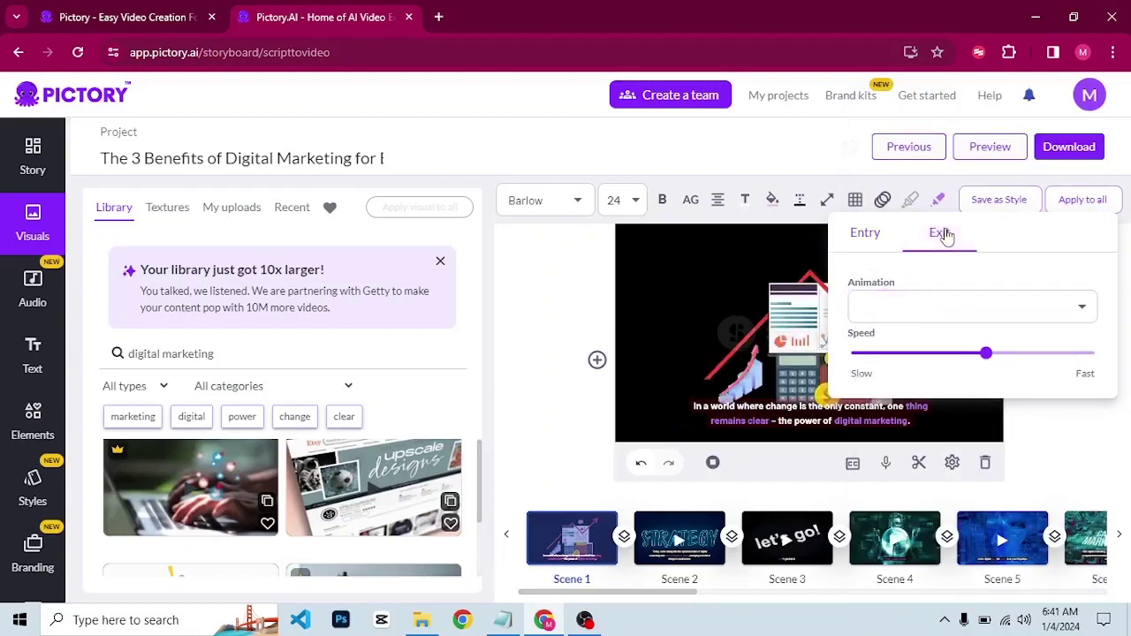
pyautogui.click(944, 305)
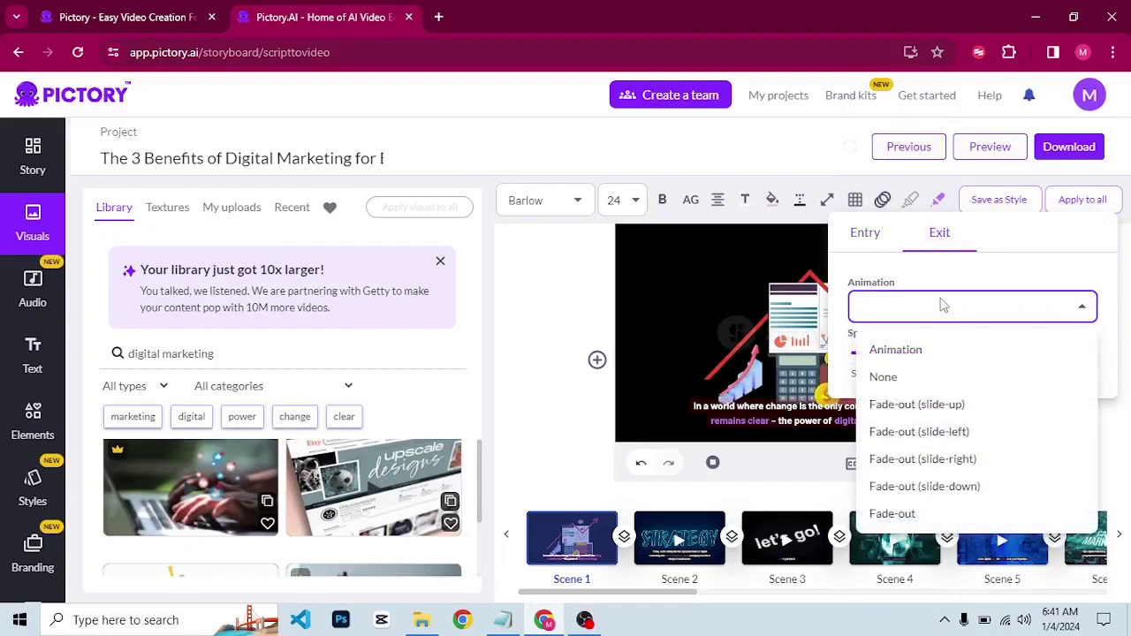
pyautogui.click(909, 410)
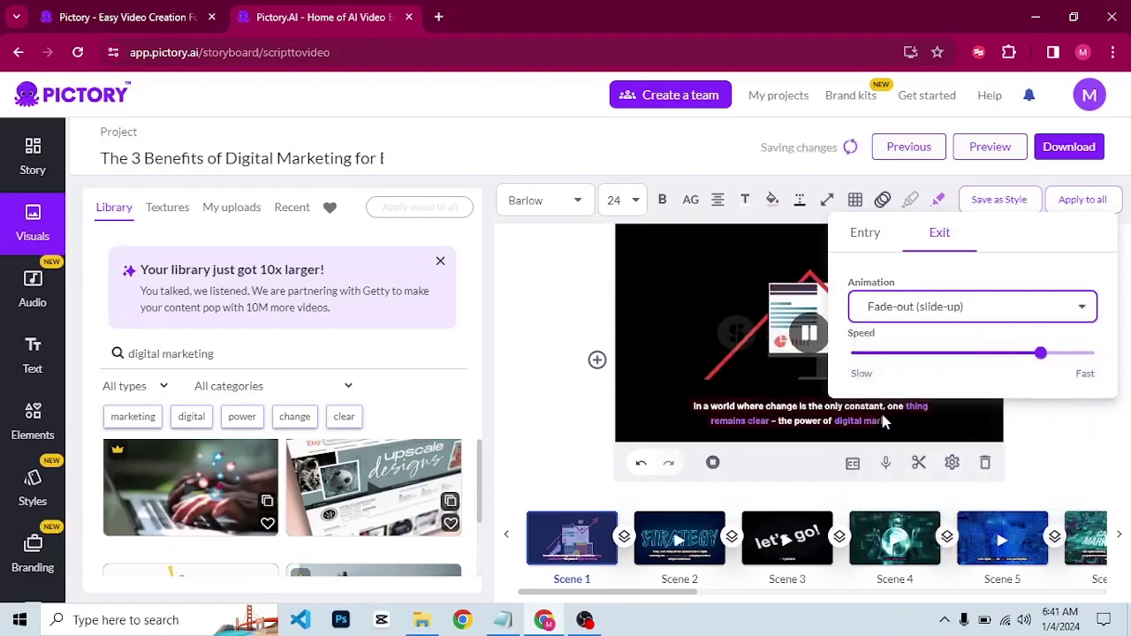
pyautogui.click(882, 417)
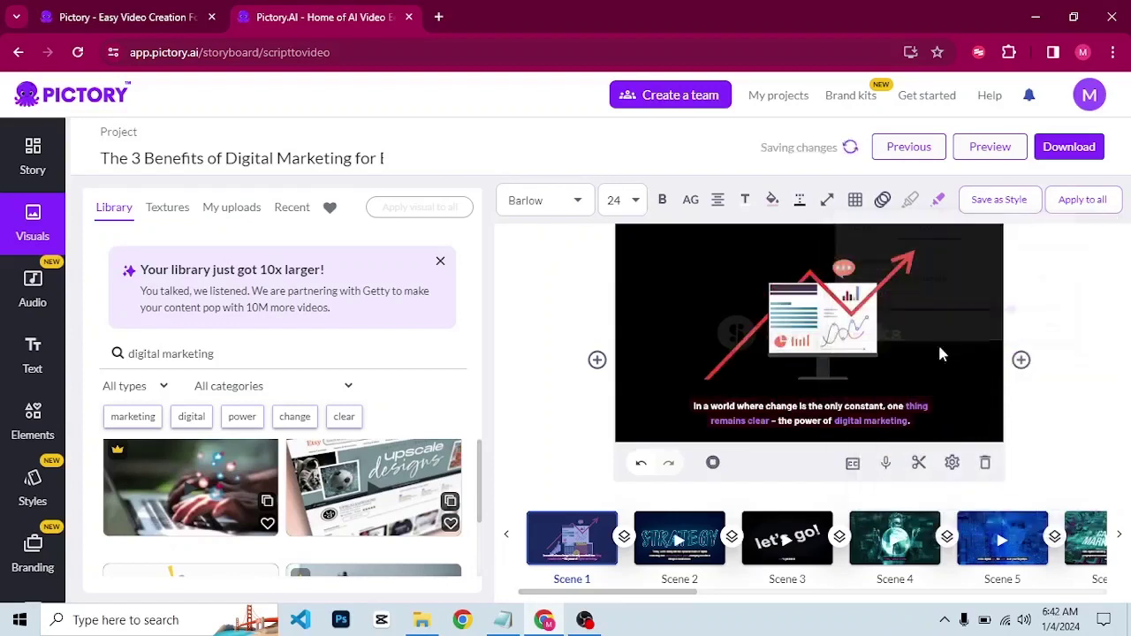
pyautogui.click(883, 205)
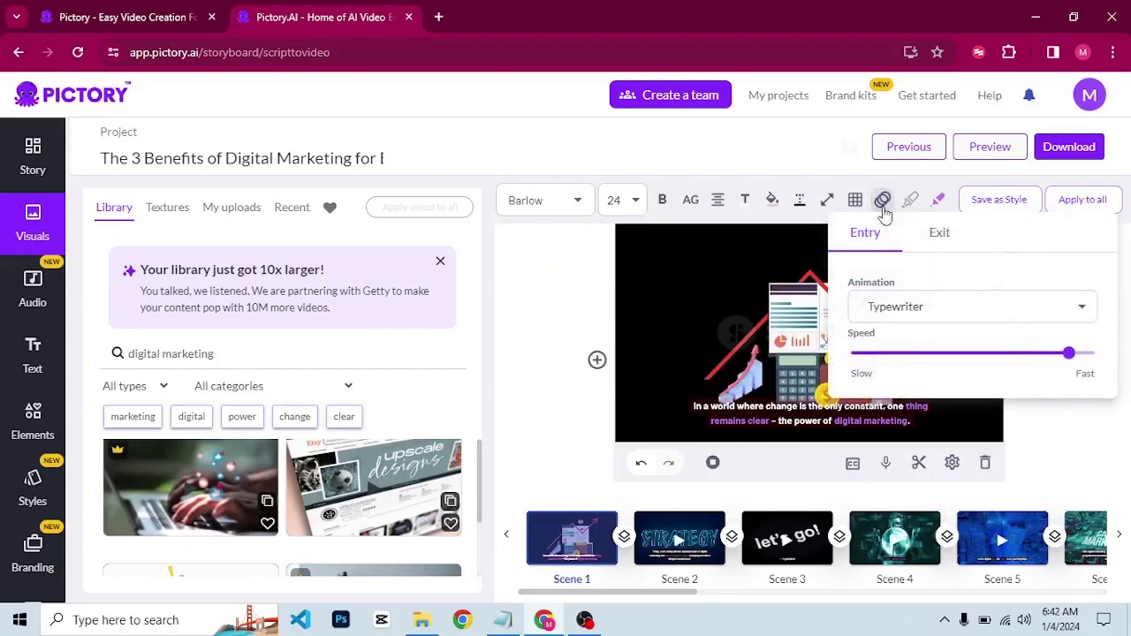
pyautogui.click(882, 202)
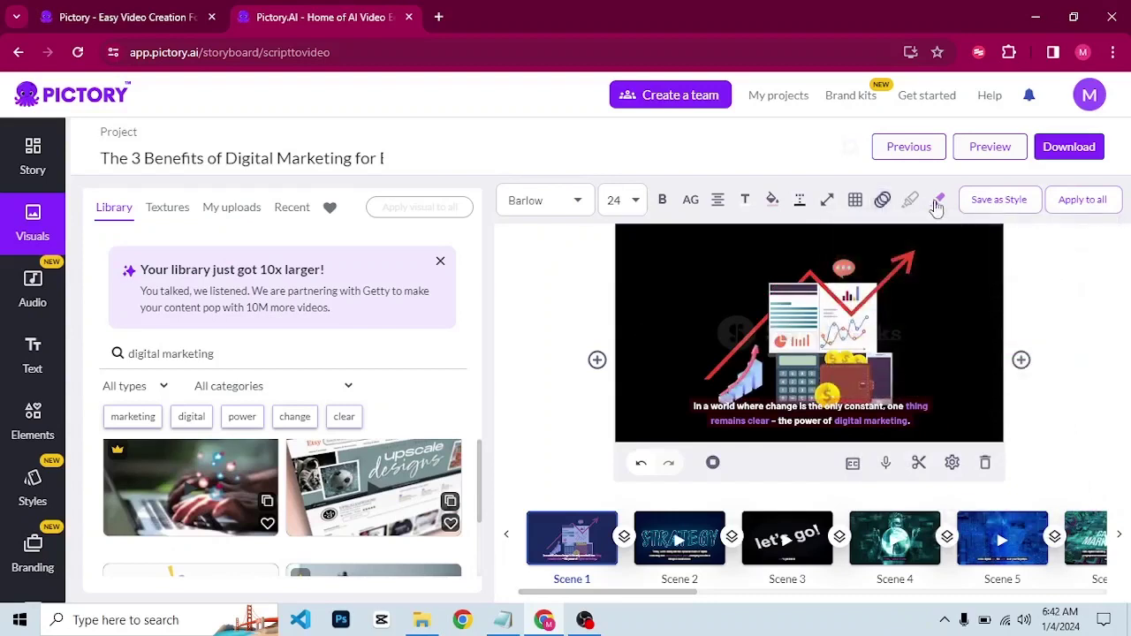
# Step: Examine the highlight colour settings for the keywords in scene 1's caption
pyautogui.click(938, 201)
pyautogui.click(868, 421)
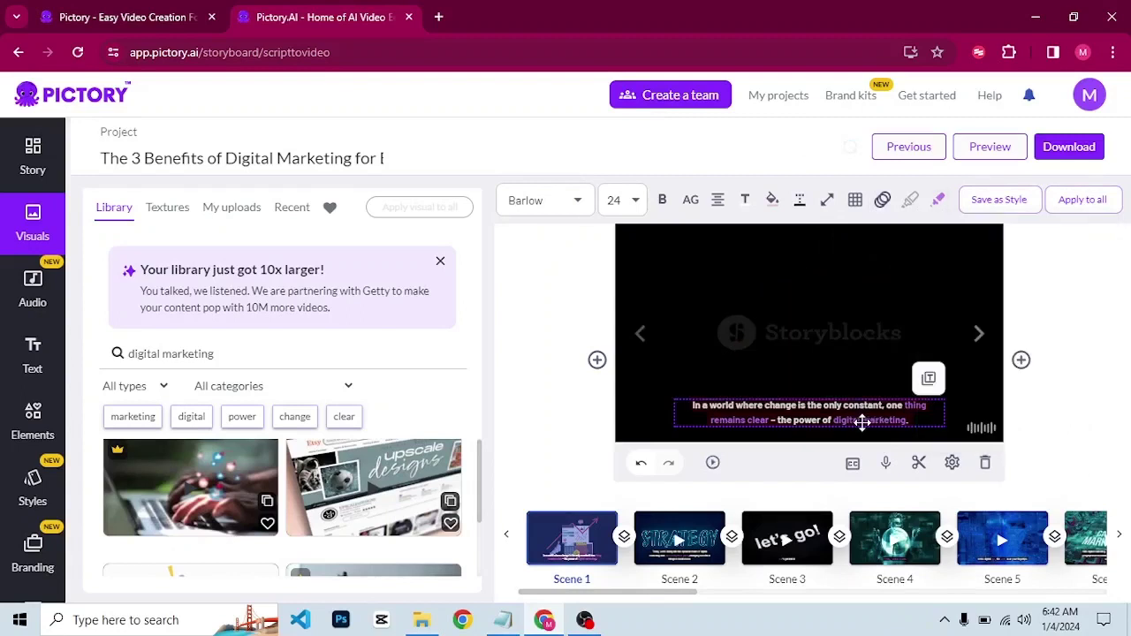
pyautogui.click(936, 200)
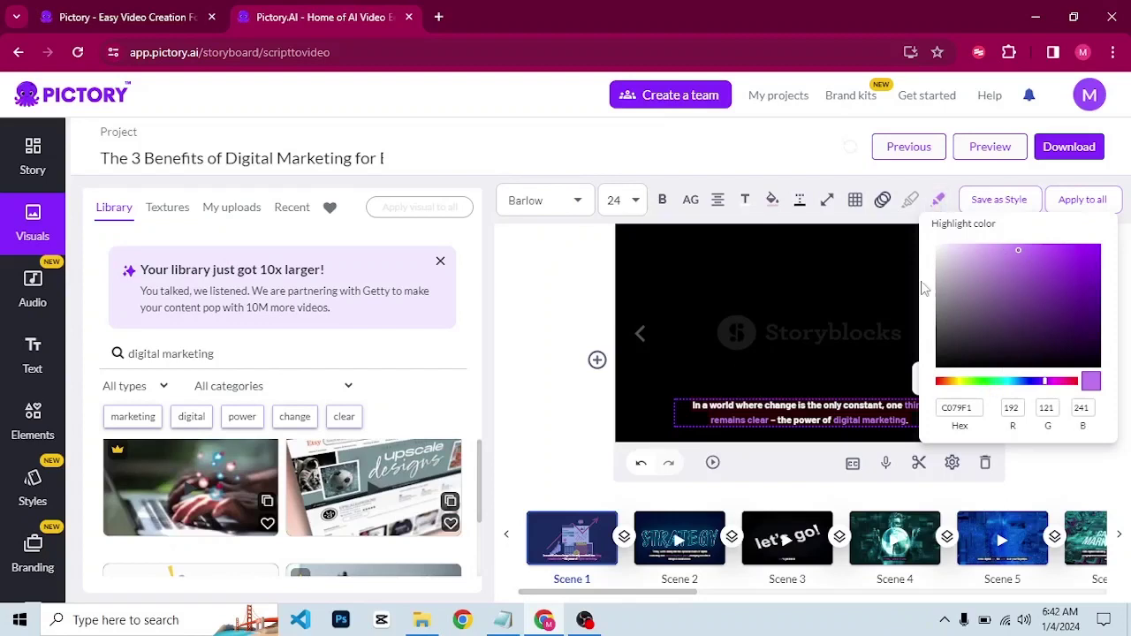
pyautogui.click(887, 274)
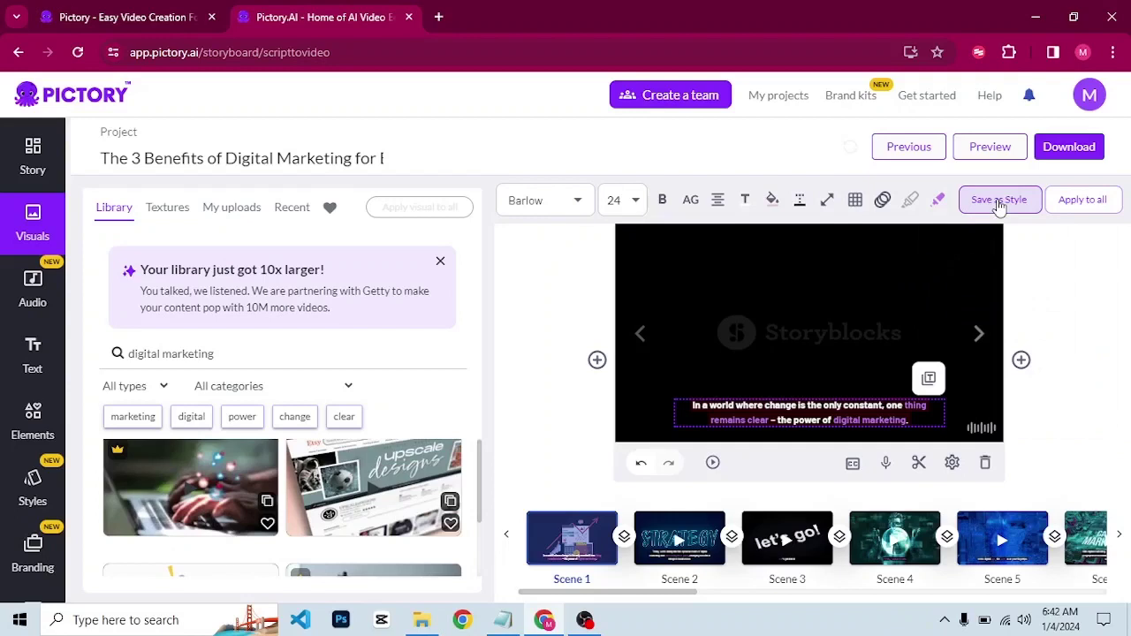
# Step: Apply the style of scene 1's caption to all scenes
pyautogui.click(1087, 205)
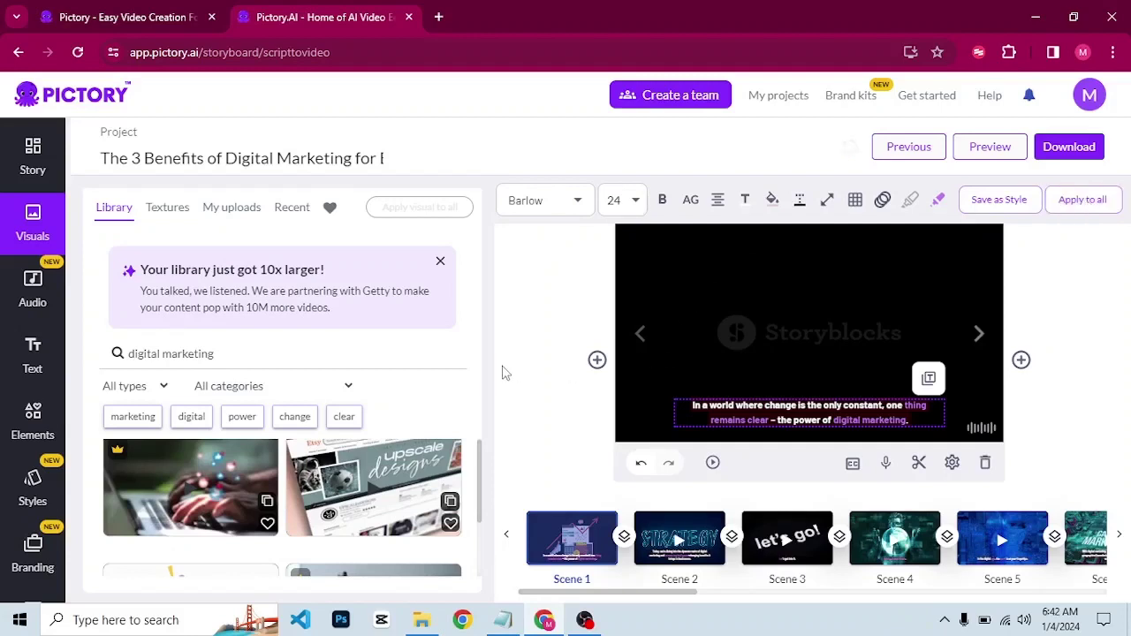
# Step: Filter the background music tracks by the Passionate mood
pyautogui.click(42, 294)
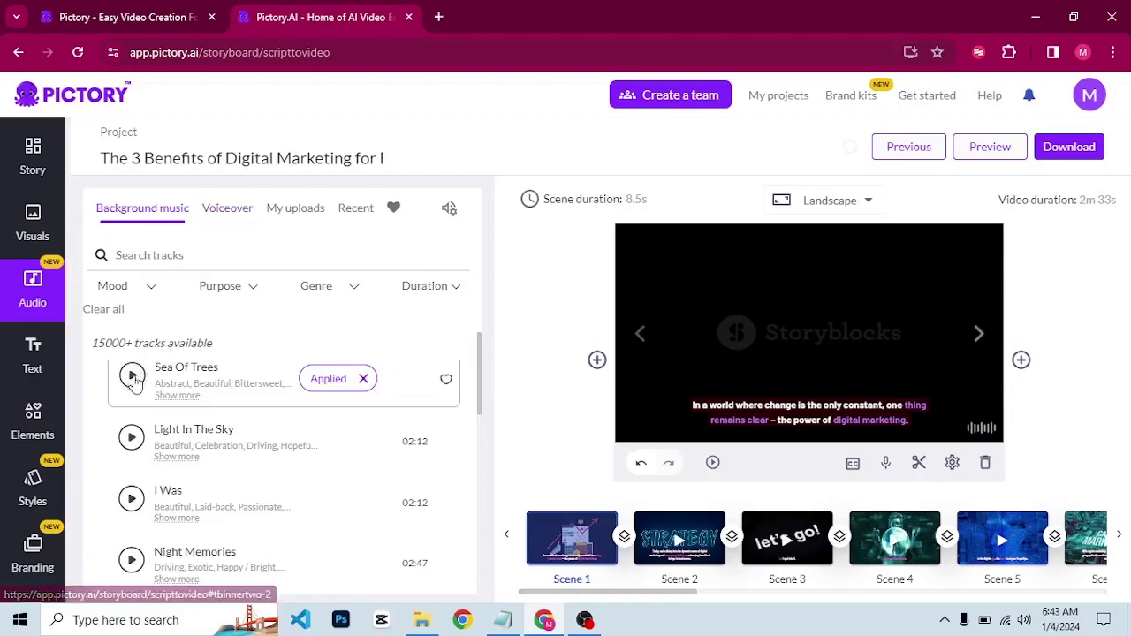
pyautogui.click(152, 286)
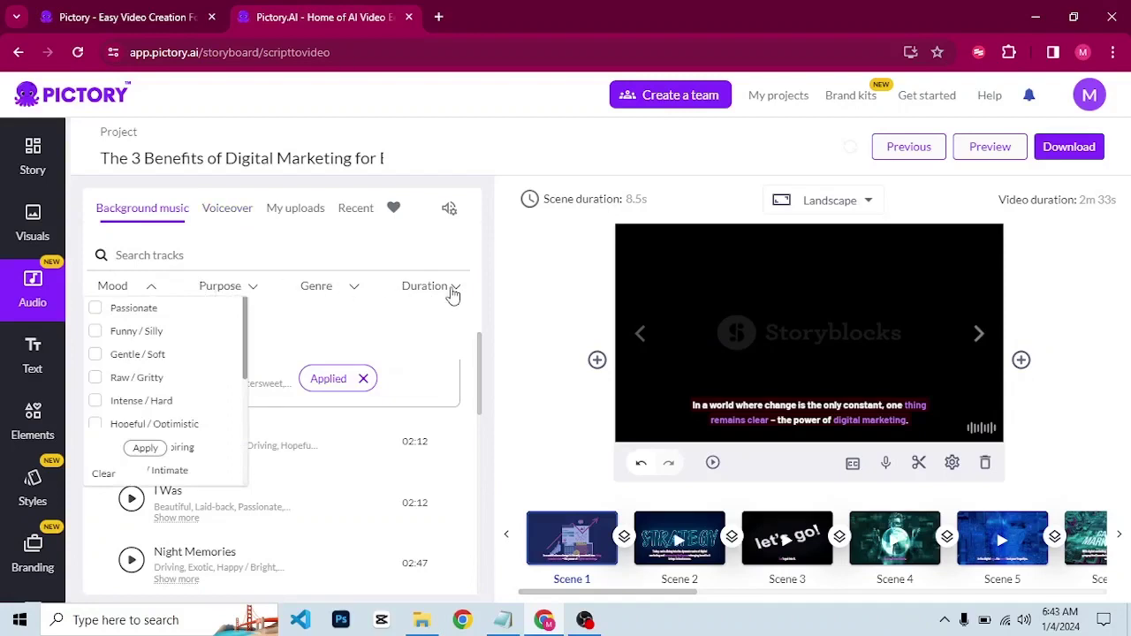
pyautogui.scroll(-5, 151, 346)
pyautogui.scroll(5, 152, 345)
pyautogui.click(151, 312)
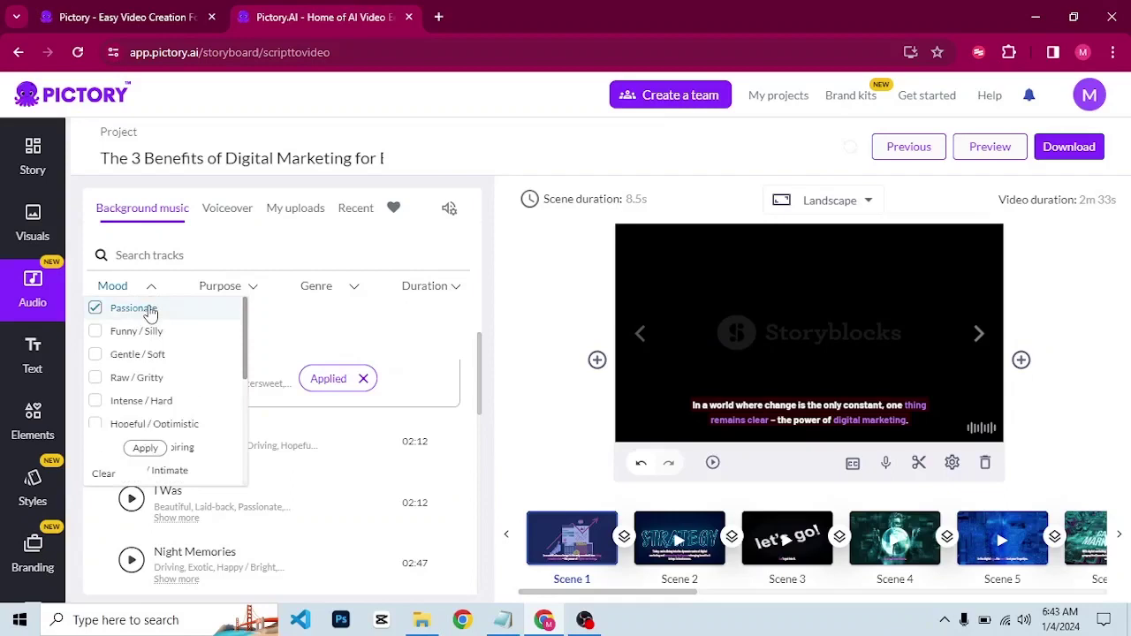
pyautogui.click(145, 449)
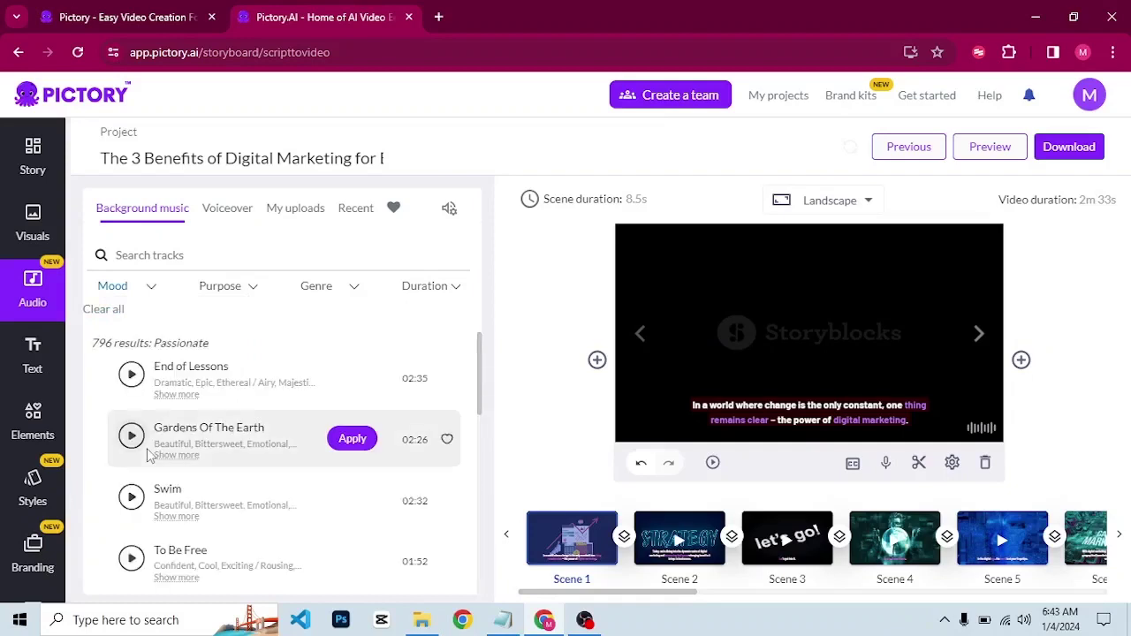
# Step: Play a sample of the track End of Lessons and apply it as the background music
pyautogui.scroll(-2, 148, 454)
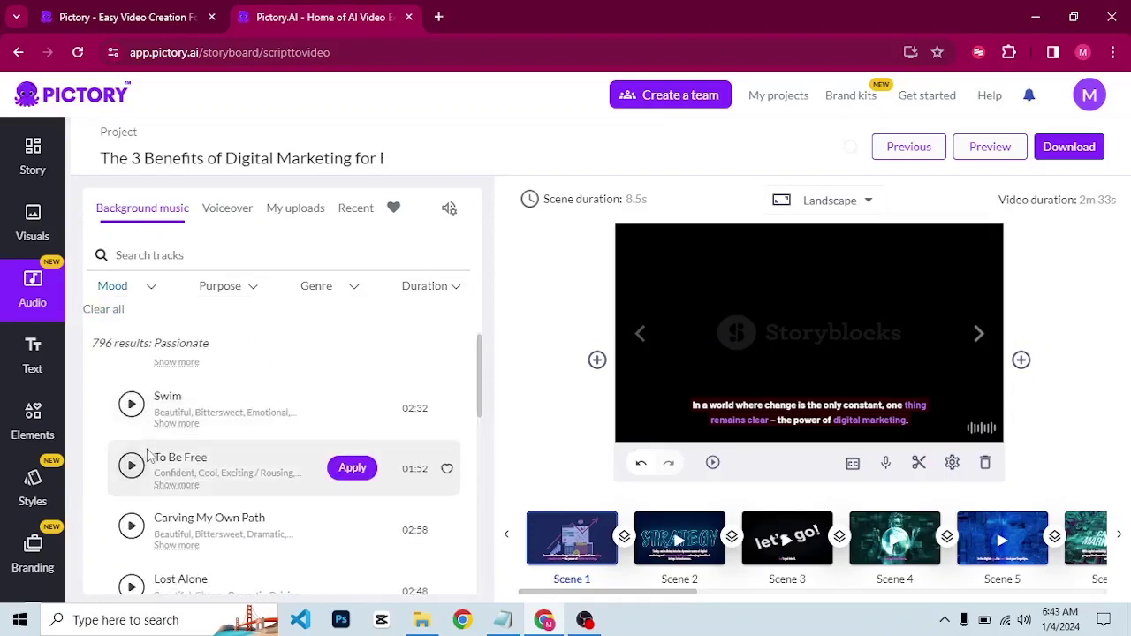
pyautogui.scroll(2, 149, 454)
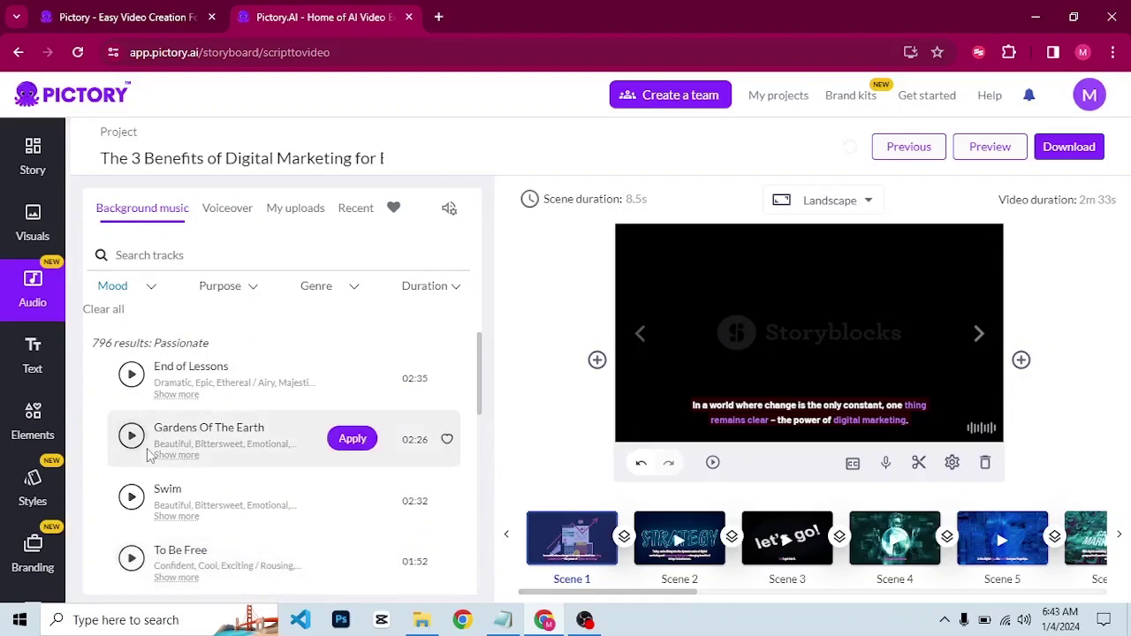
pyautogui.click(131, 377)
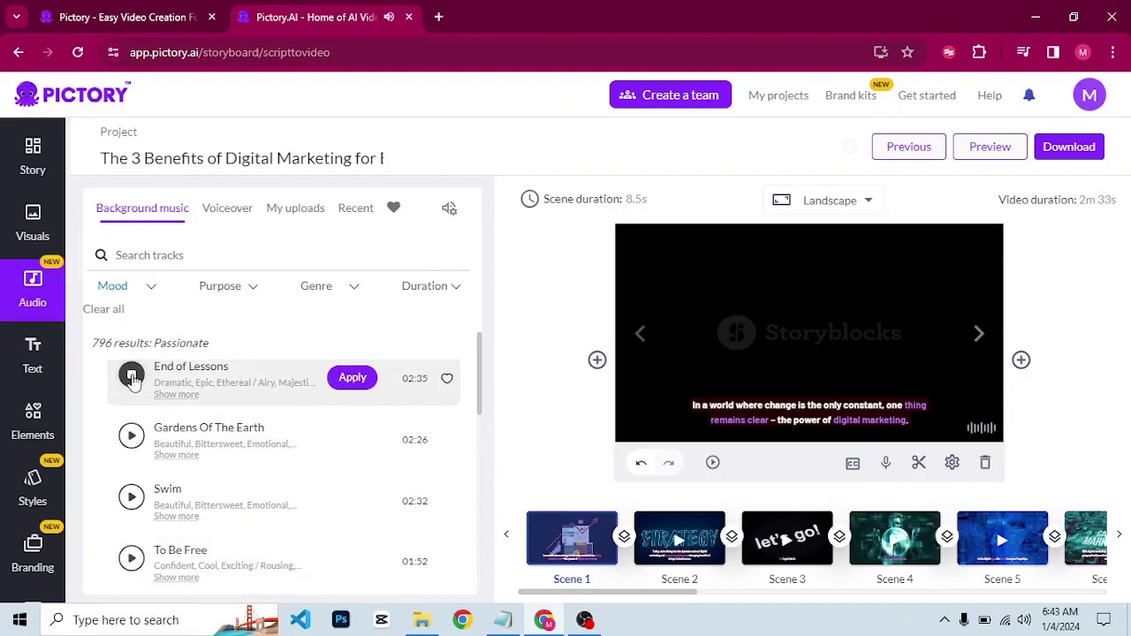
pyautogui.click(130, 377)
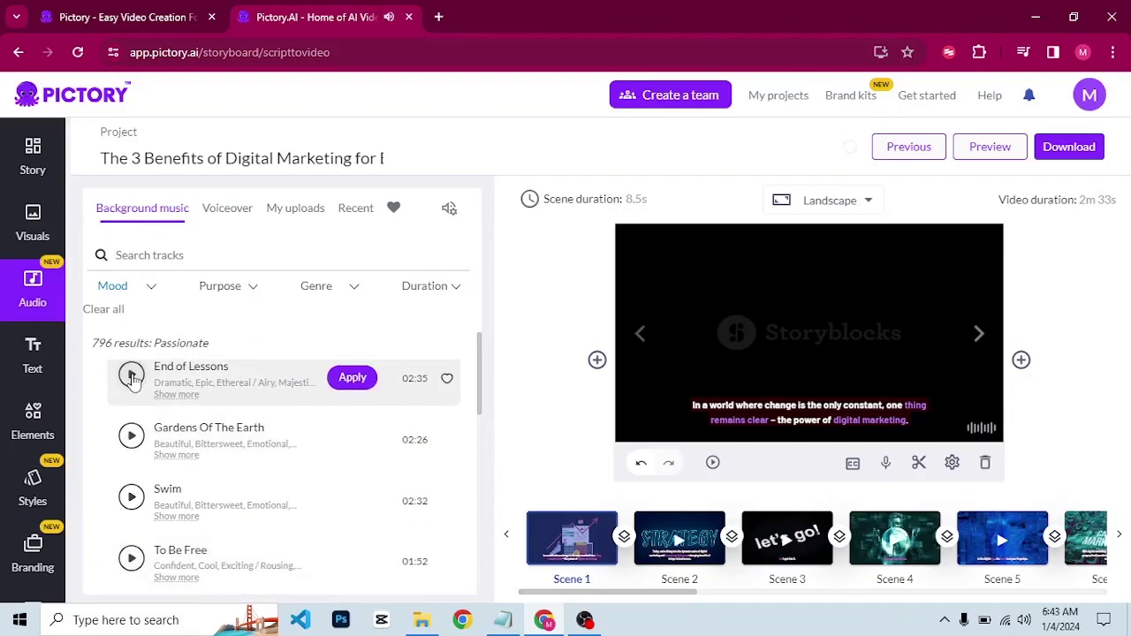
pyautogui.click(354, 380)
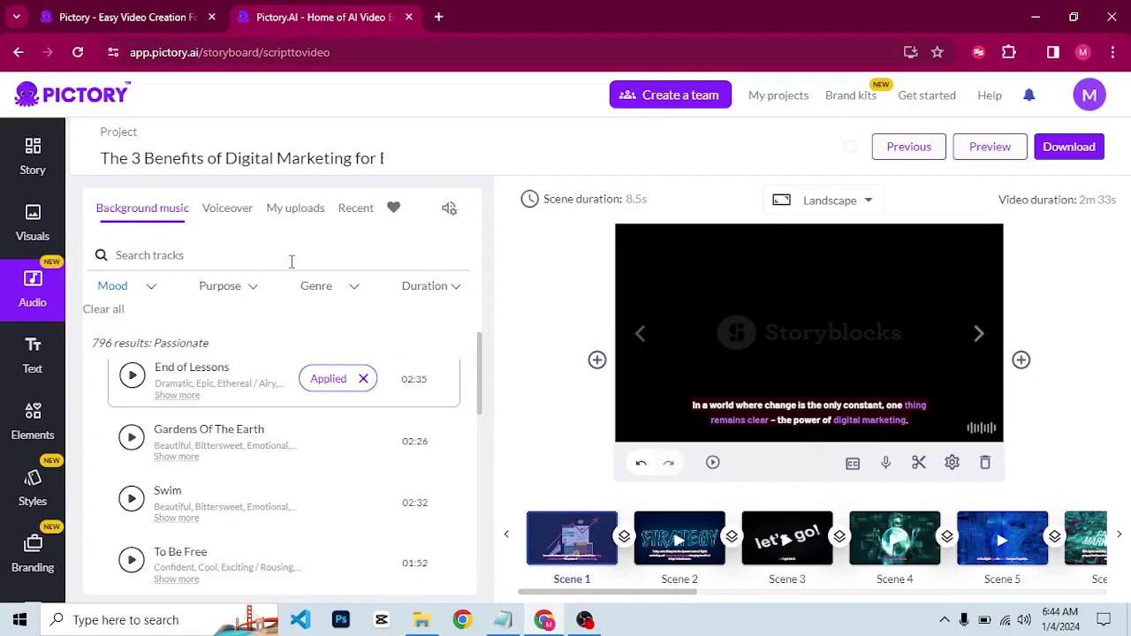
# Step: Play a sample of the standard English voice Adeline and apply it as the voiceover
pyautogui.click(229, 212)
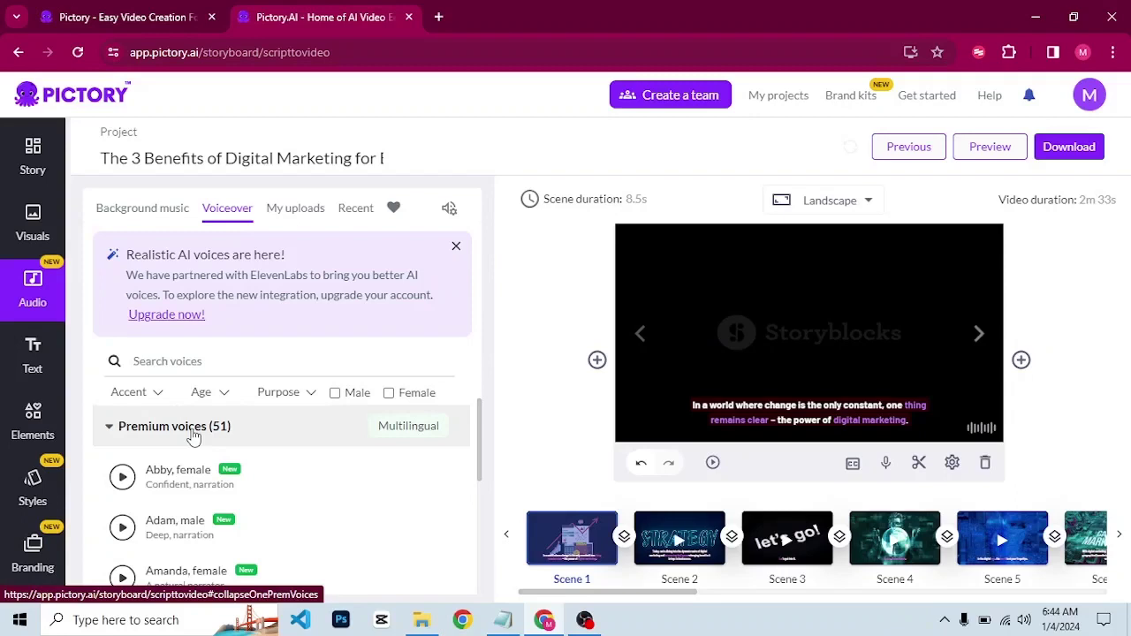
pyautogui.click(109, 429)
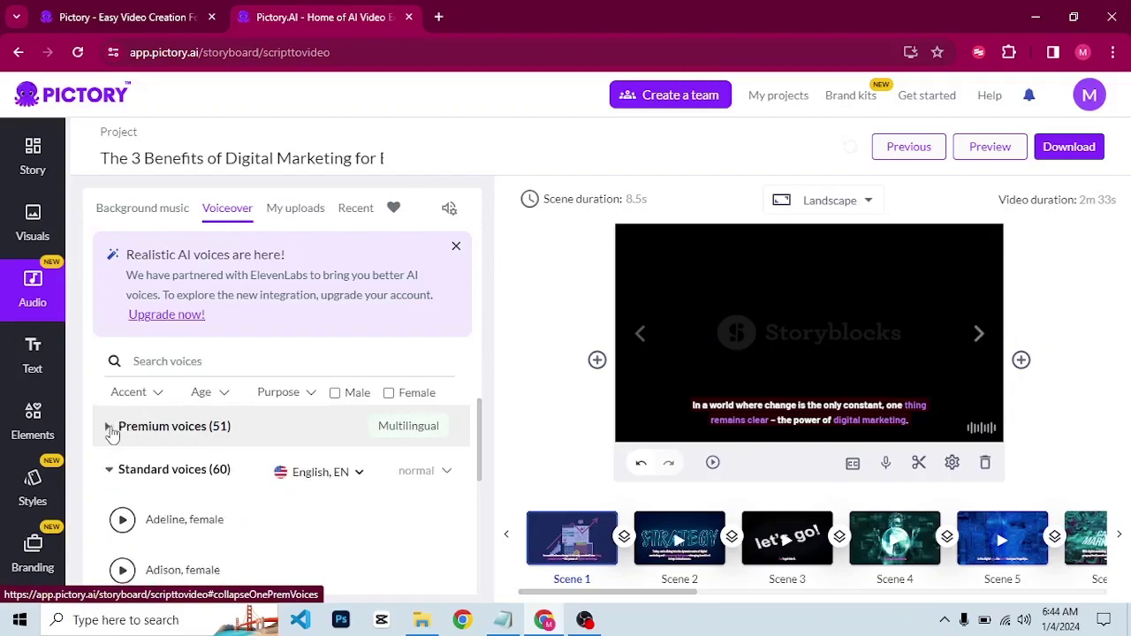
pyautogui.scroll(-1, 186, 494)
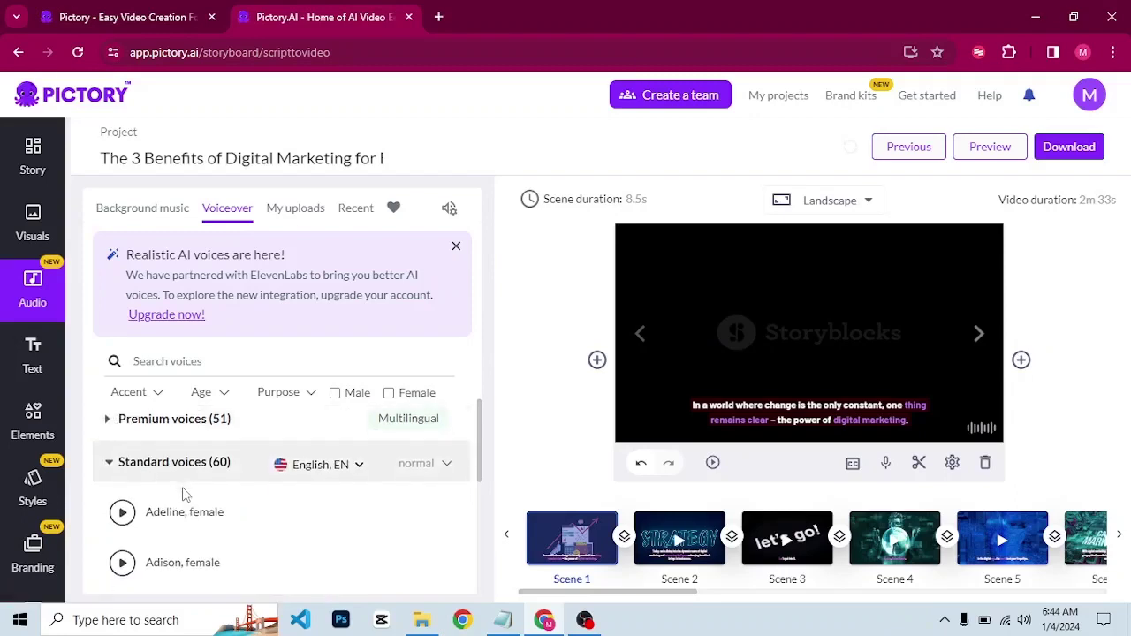
pyautogui.scroll(1, 182, 495)
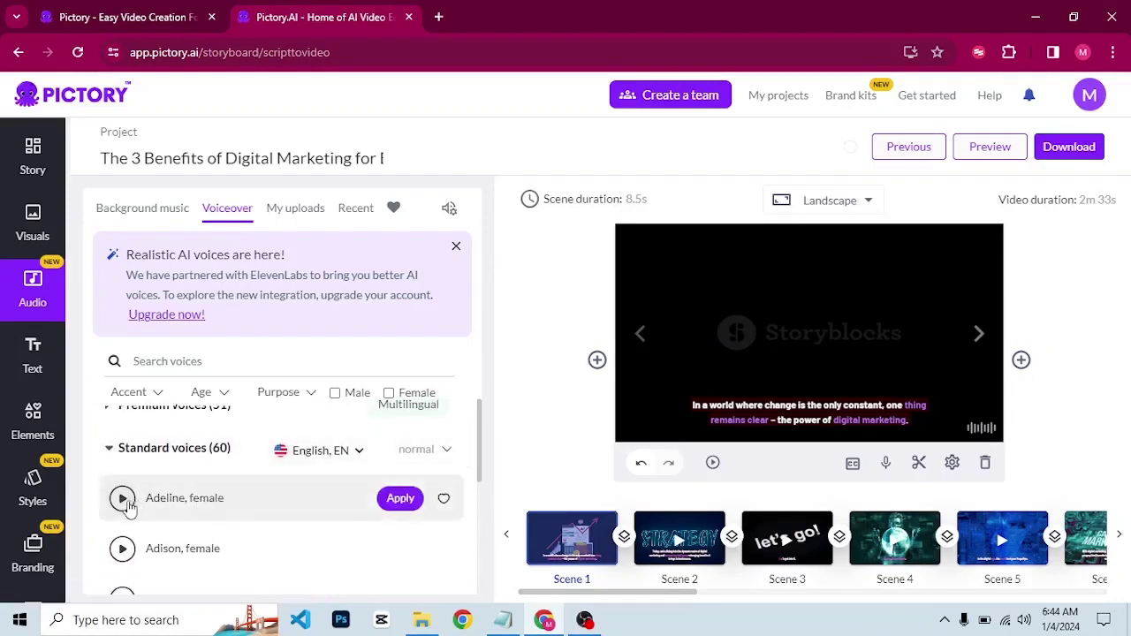
pyautogui.click(127, 505)
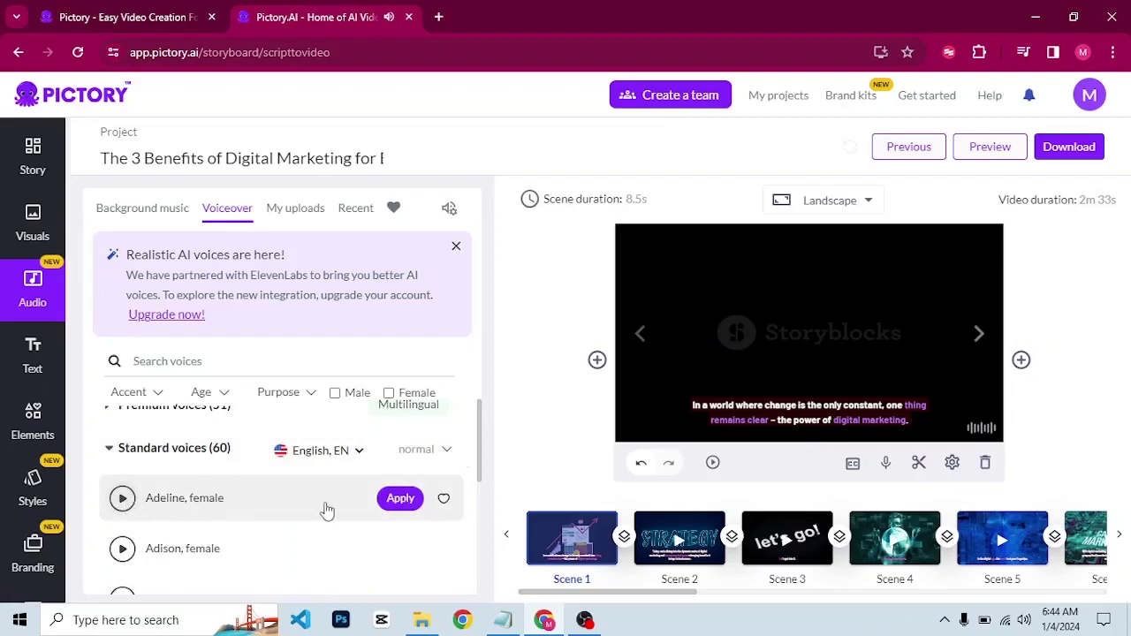
pyautogui.click(401, 499)
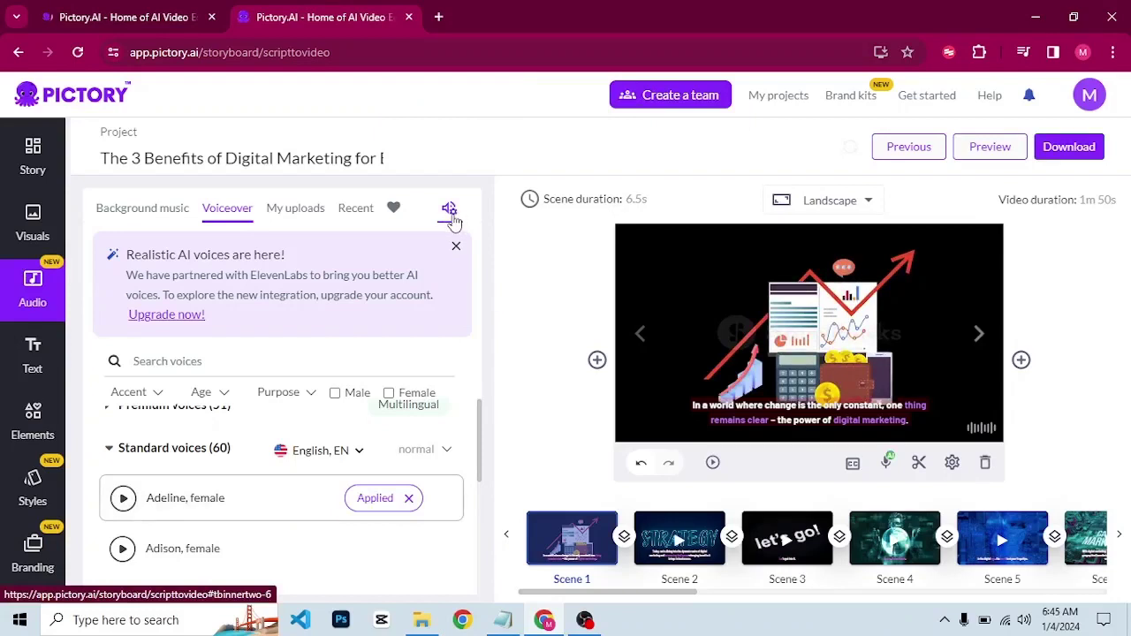
# Step: Examine the background music and voiceover volume settings and the default text box formats
pyautogui.click(450, 212)
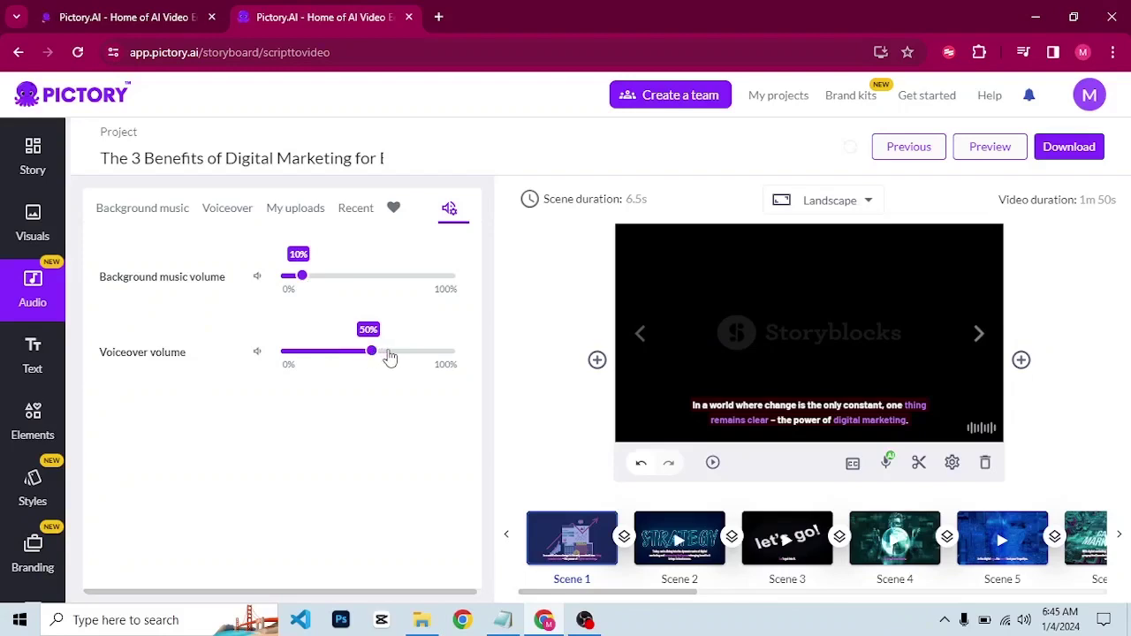
pyautogui.click(33, 362)
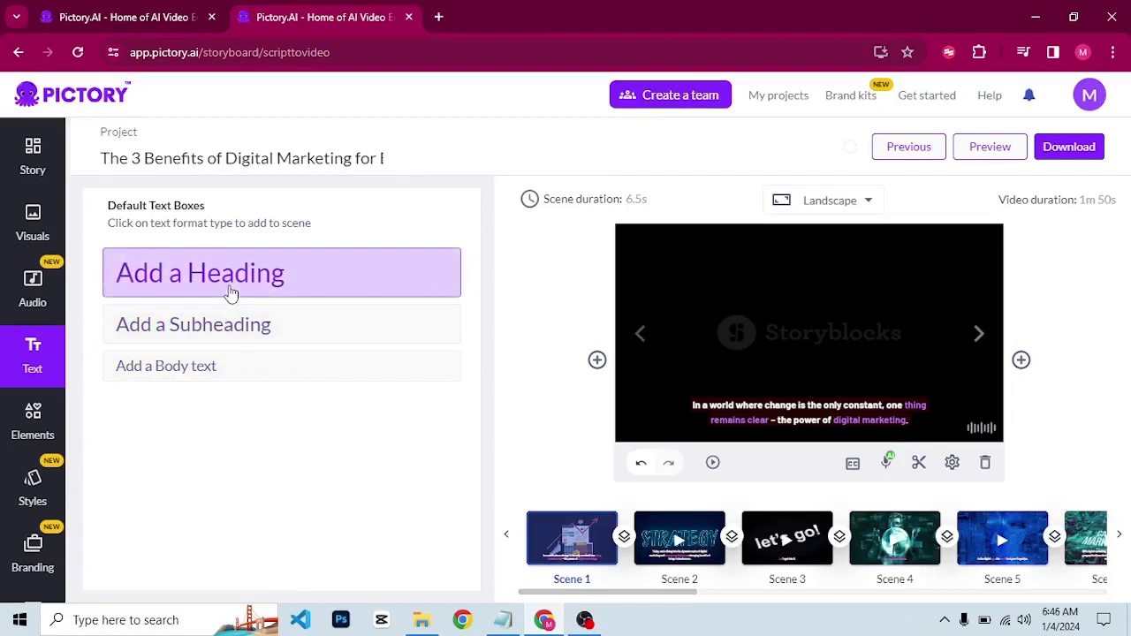
# Step: Try a thumbs-up emoji in the upper-left area of scene 1, and delete it
pyautogui.click(38, 432)
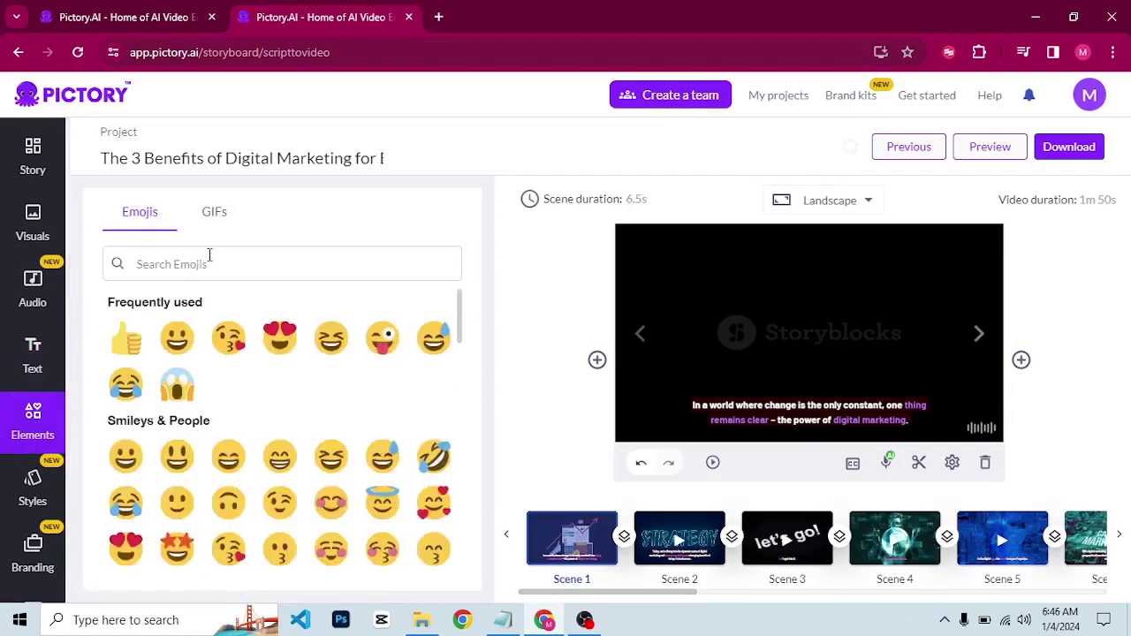
pyautogui.click(129, 340)
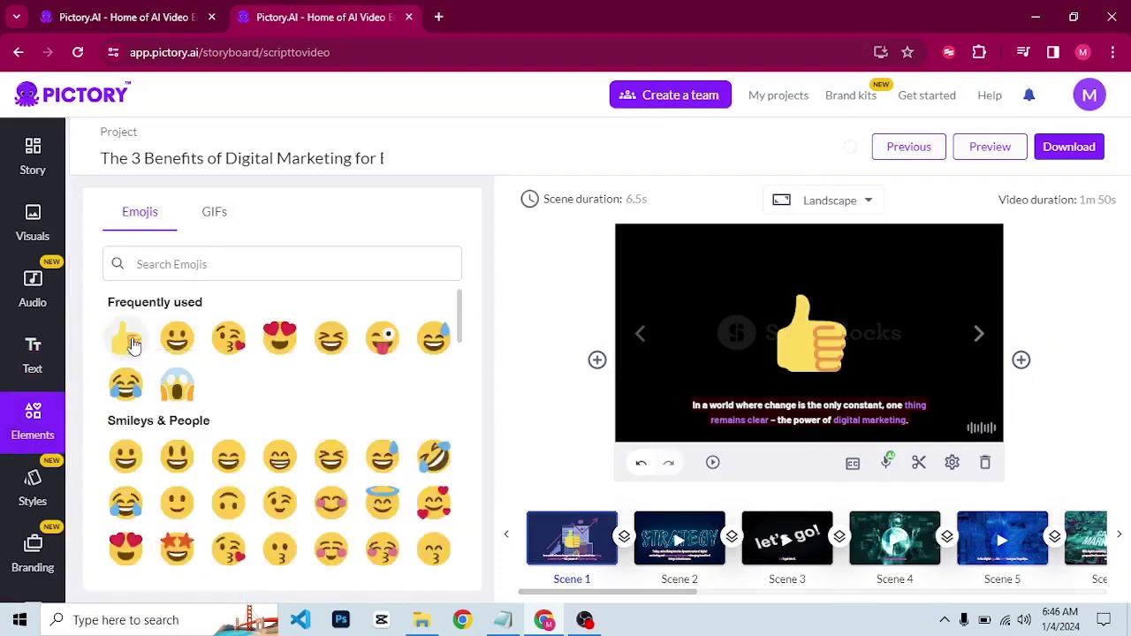
pyautogui.click(824, 340)
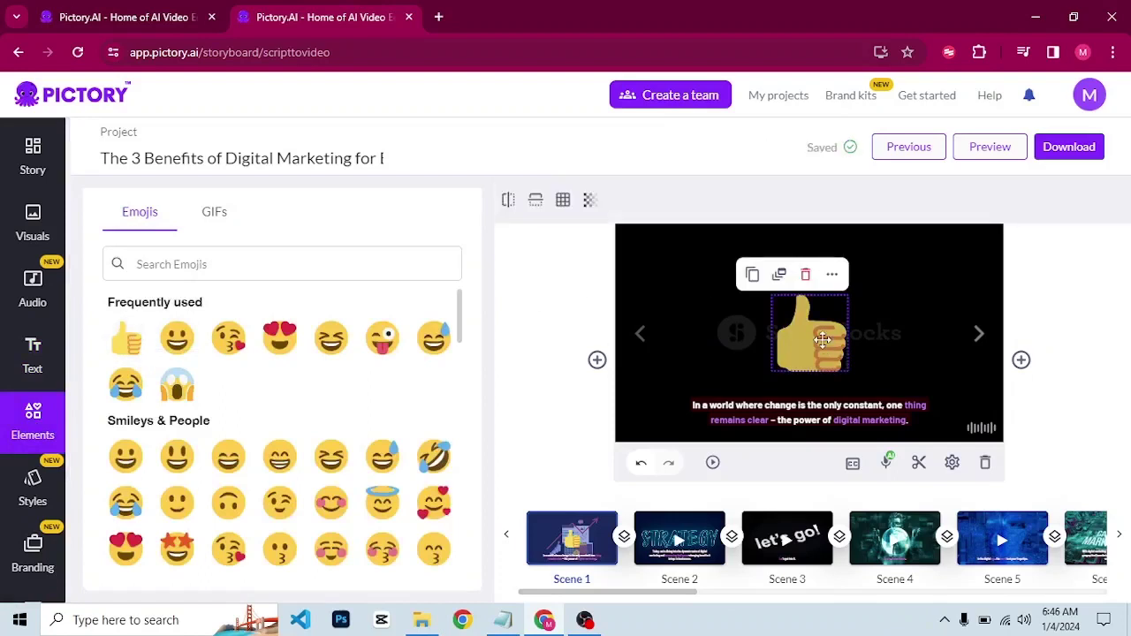
pyautogui.moveTo(823, 341); pyautogui.dragTo(699, 304)
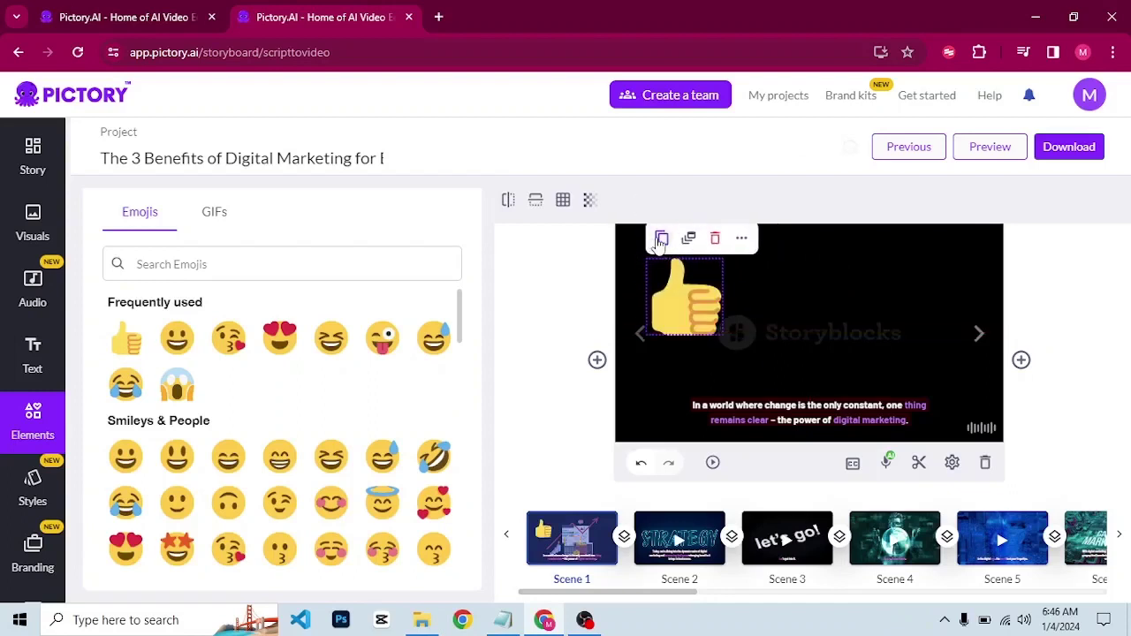
pyautogui.click(714, 240)
pyautogui.scroll(-5, 323, 429)
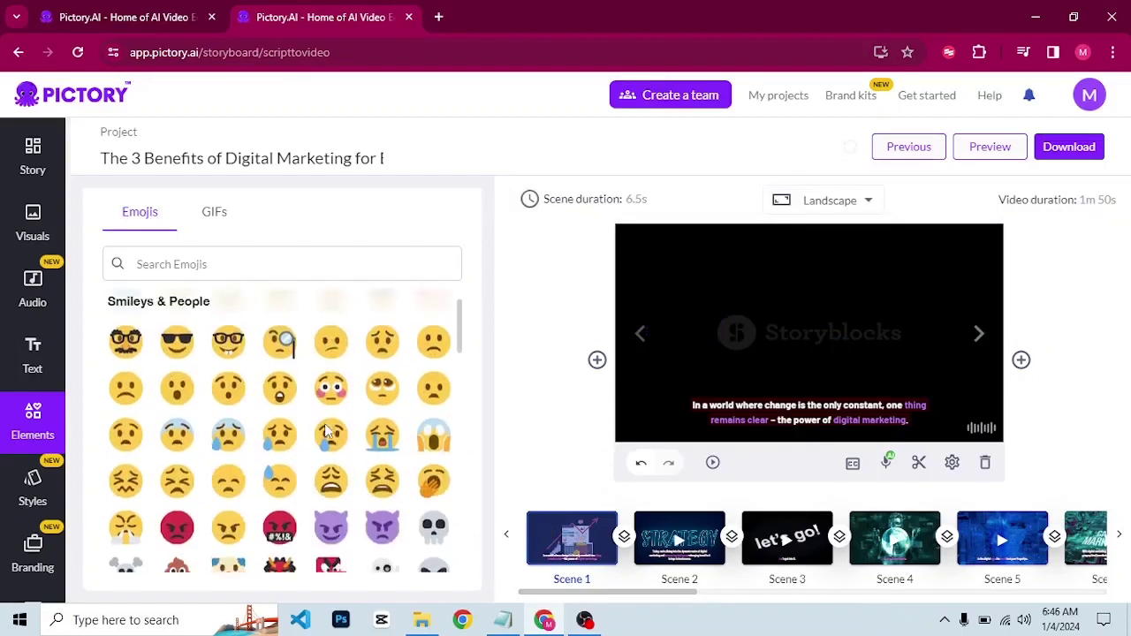
# Step: Apply the Dark blue caption style to scene 1's caption, and look at the saved styles and branding options
pyautogui.click(33, 492)
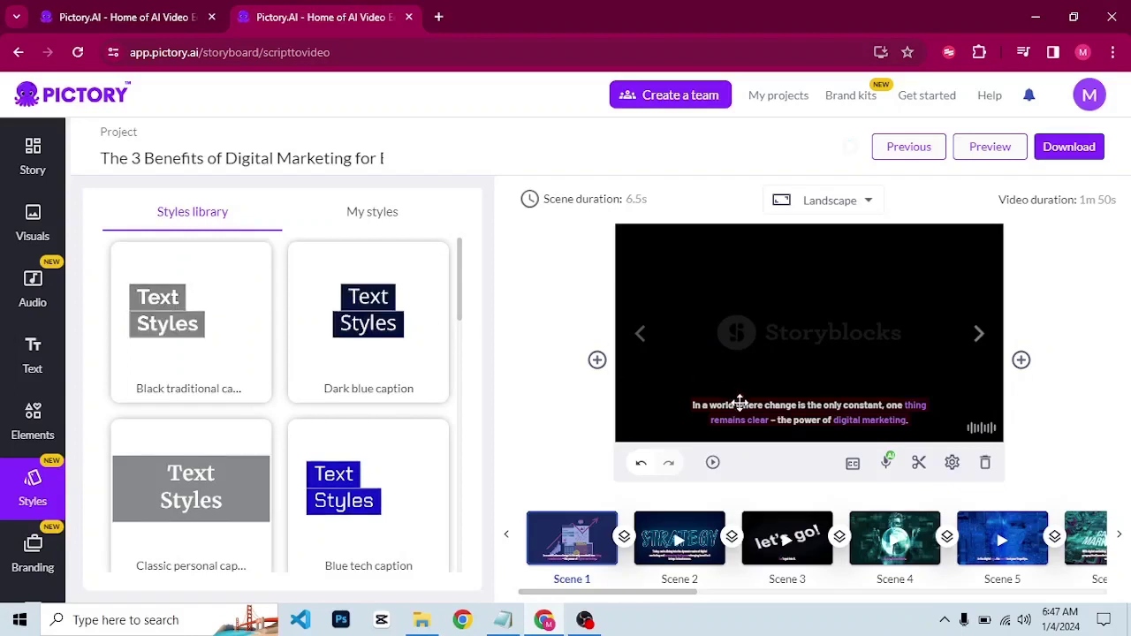
pyautogui.click(357, 329)
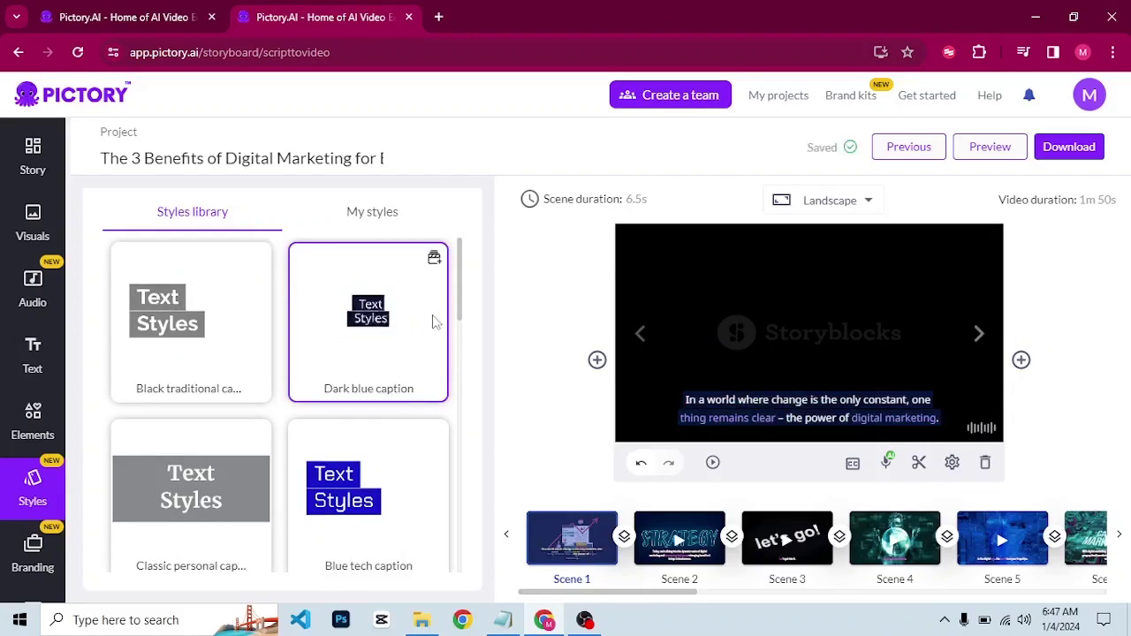
pyautogui.click(386, 224)
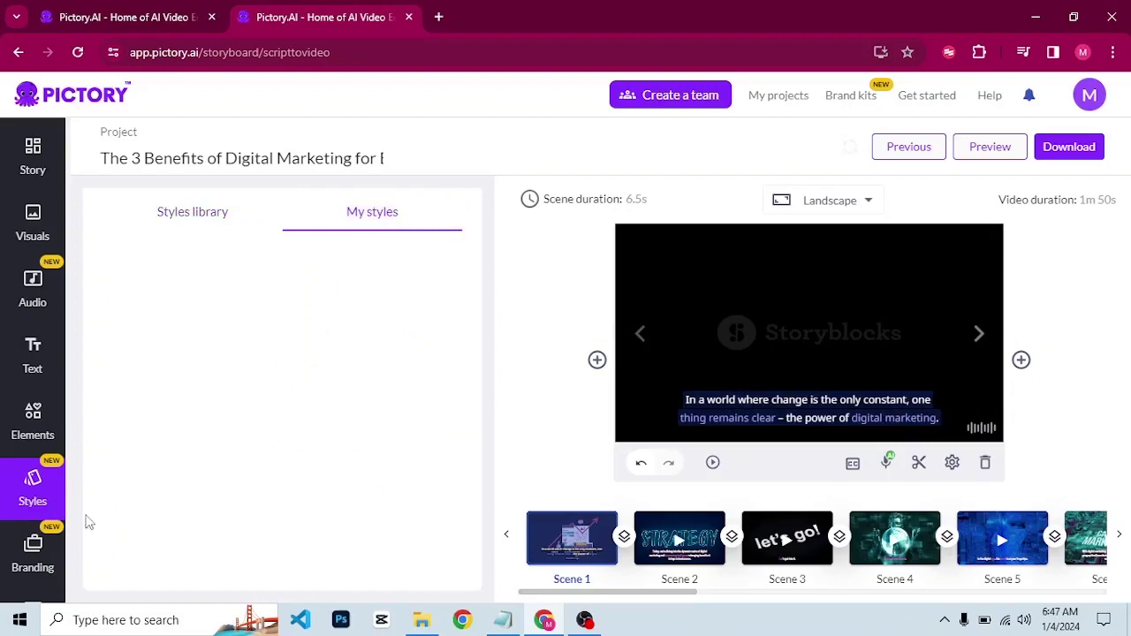
pyautogui.click(35, 549)
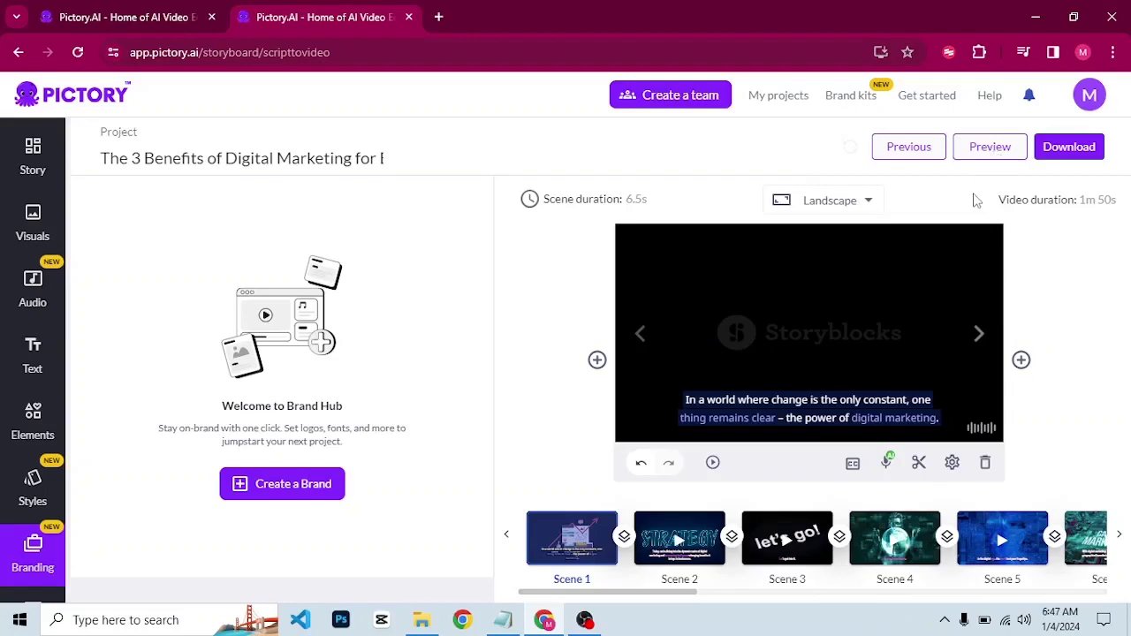
# Step: Try the Wipe Down and Wipe Left transitions between scenes 1 and 2, and apply the transition to all scenes
pyautogui.click(626, 538)
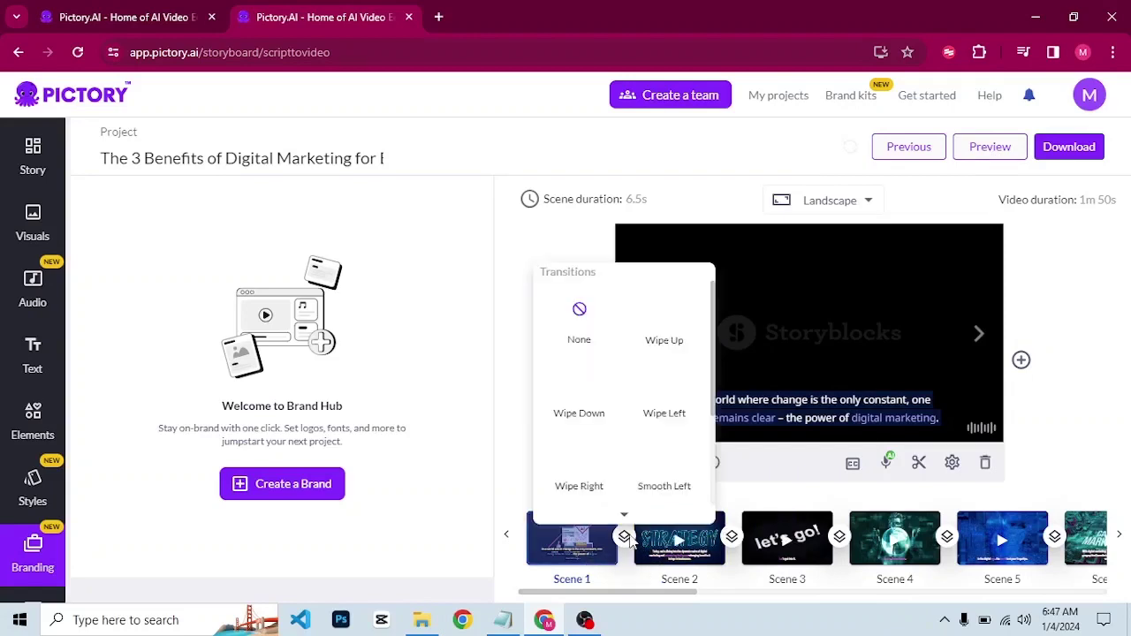
pyautogui.click(610, 406)
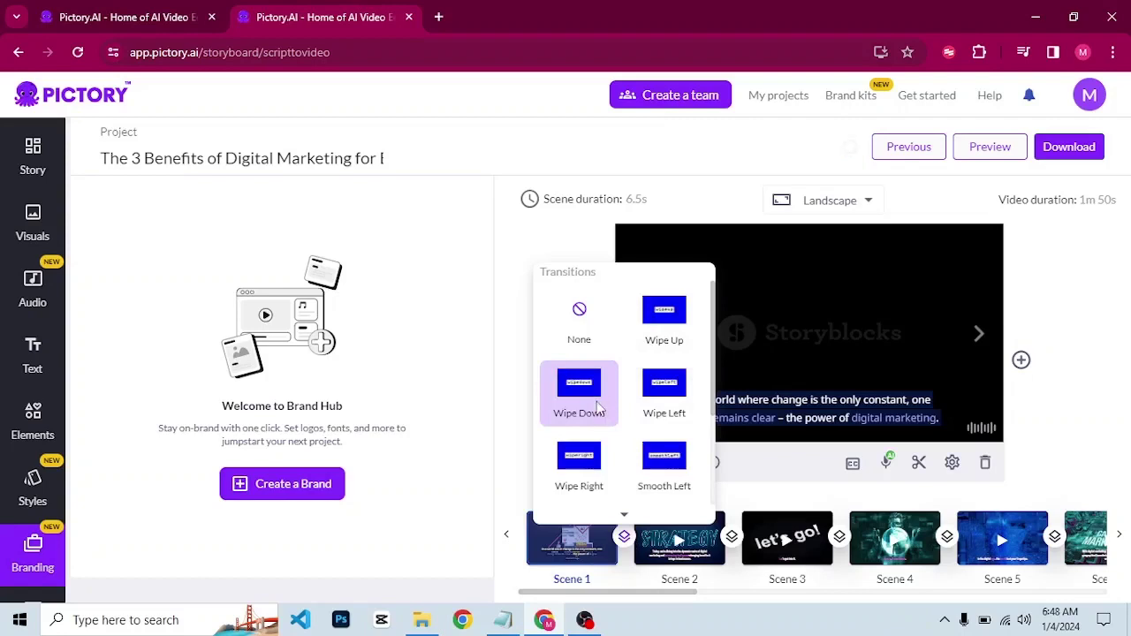
pyautogui.click(671, 398)
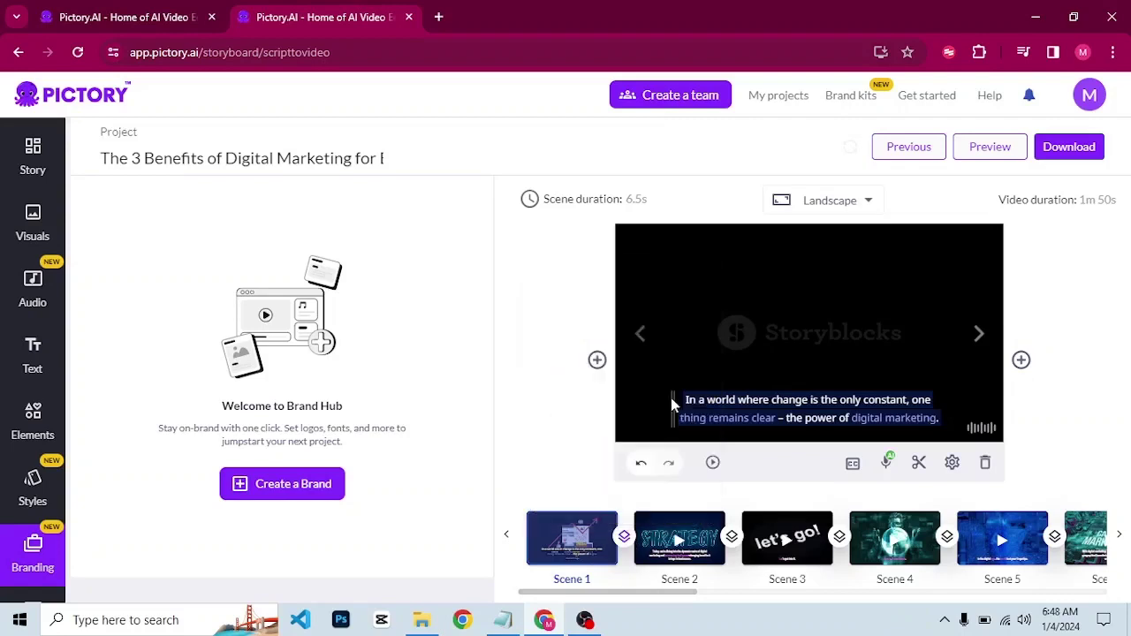
pyautogui.moveTo(626, 541)
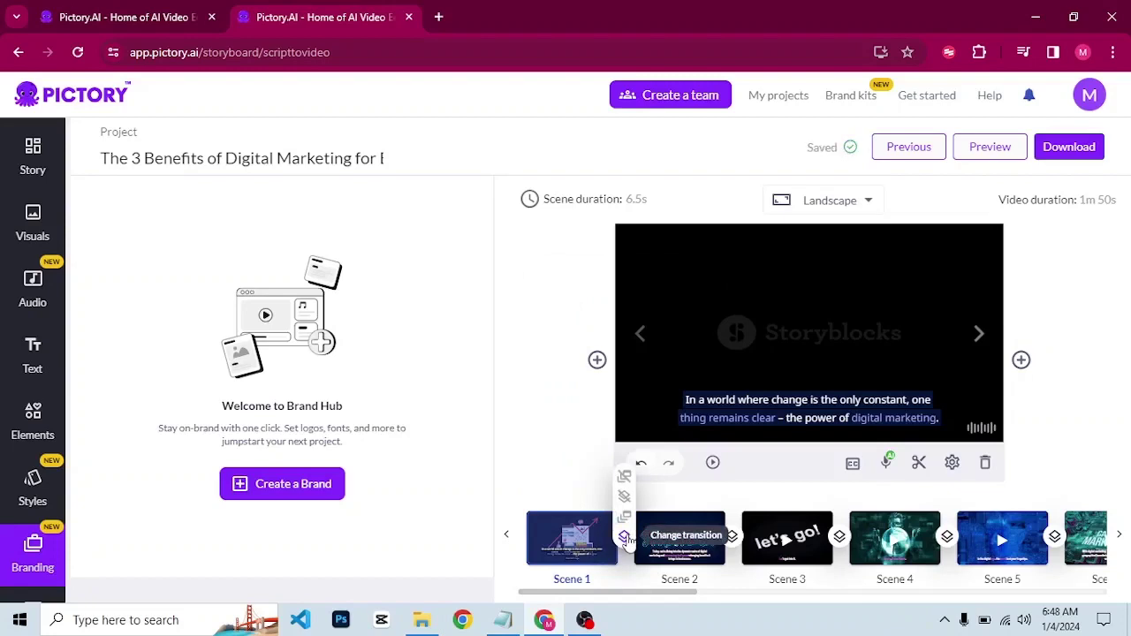
pyautogui.click(625, 519)
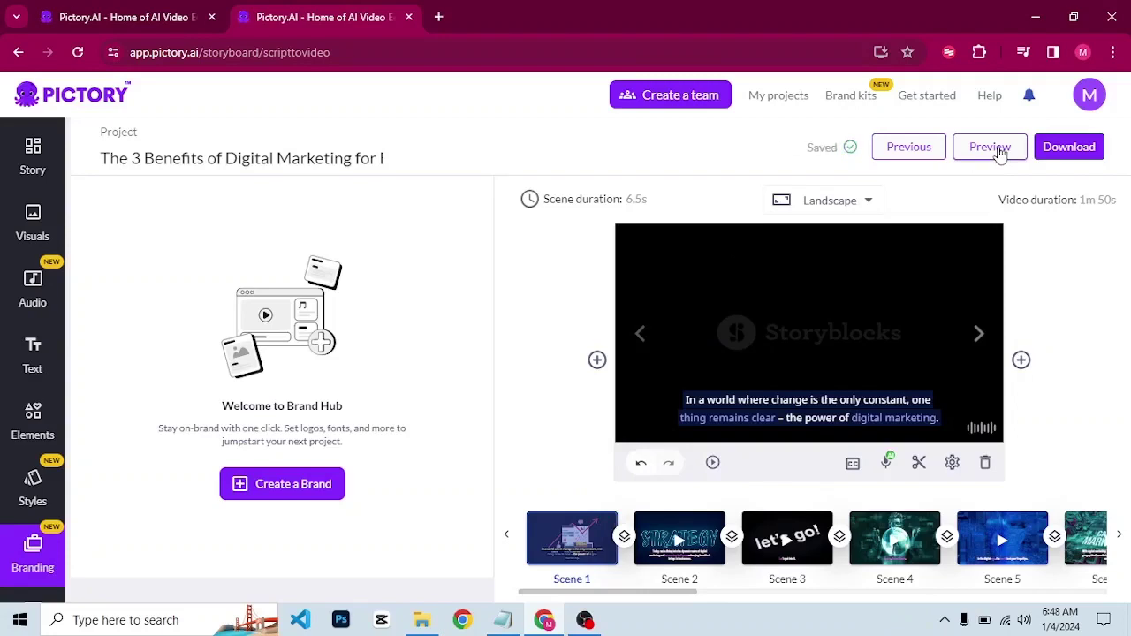
# Step: Generate the project as a video and download the finished file
pyautogui.click(1001, 154)
pyautogui.click(1056, 148)
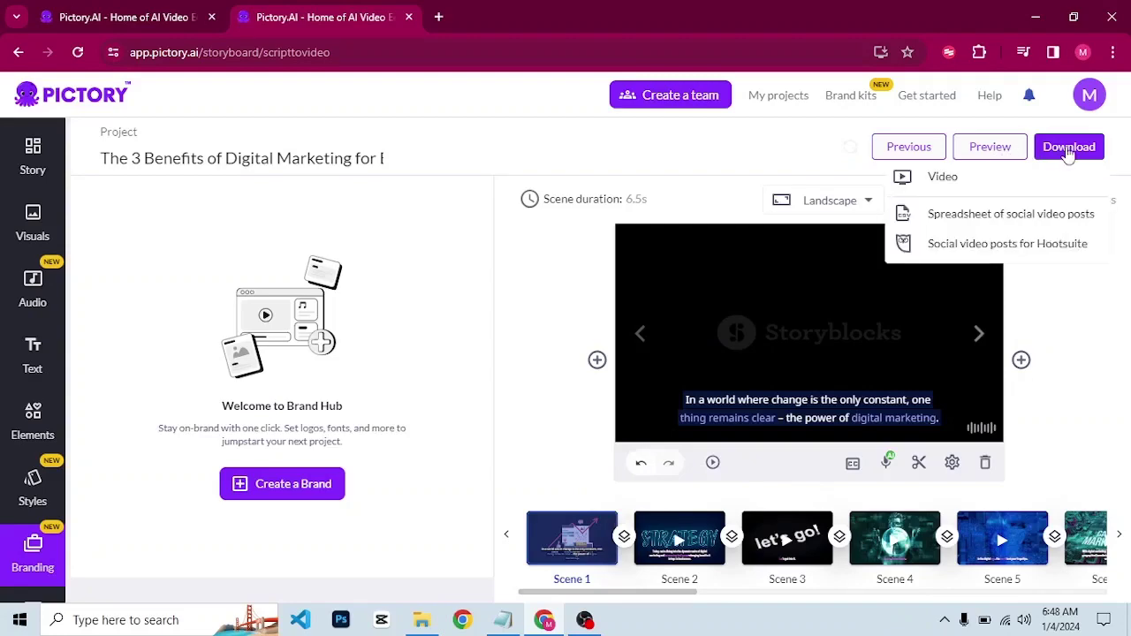
pyautogui.click(988, 188)
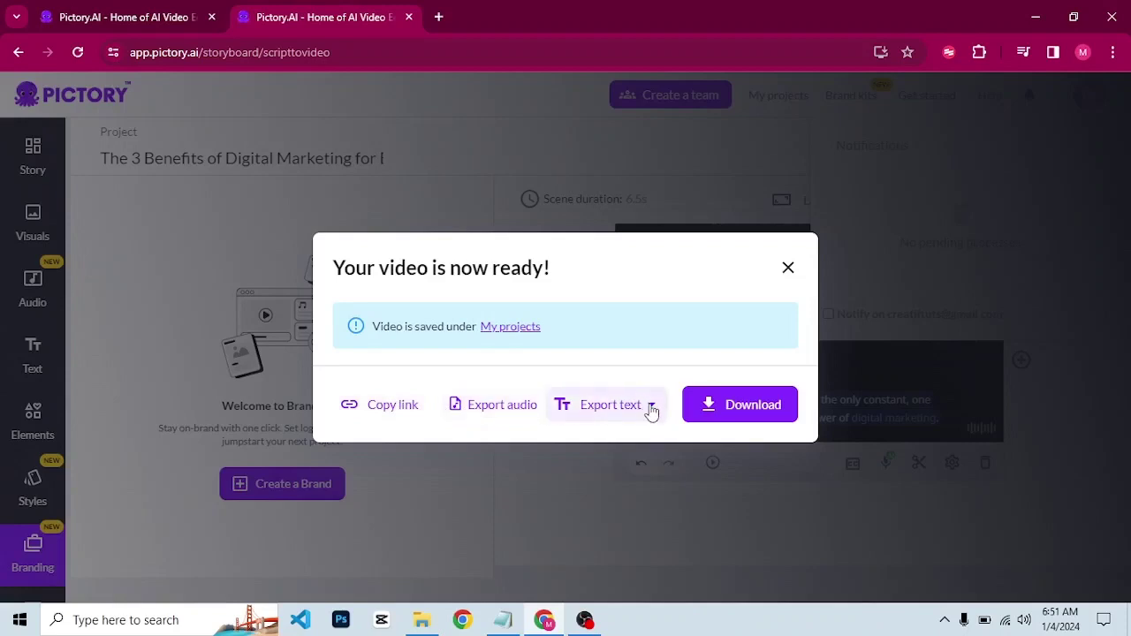
pyautogui.click(745, 413)
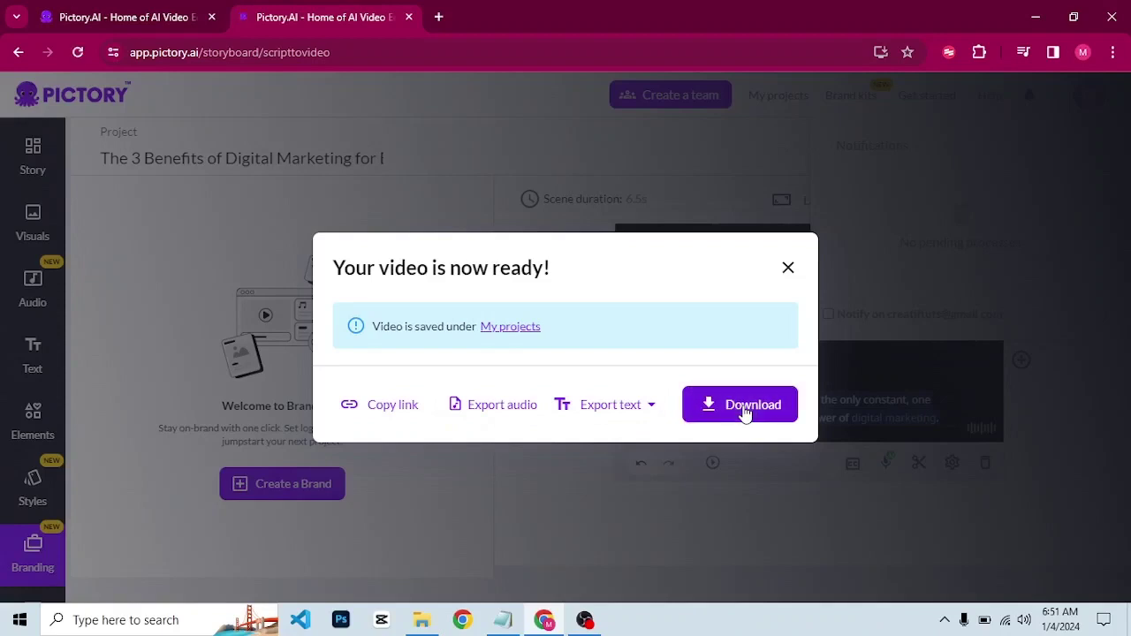